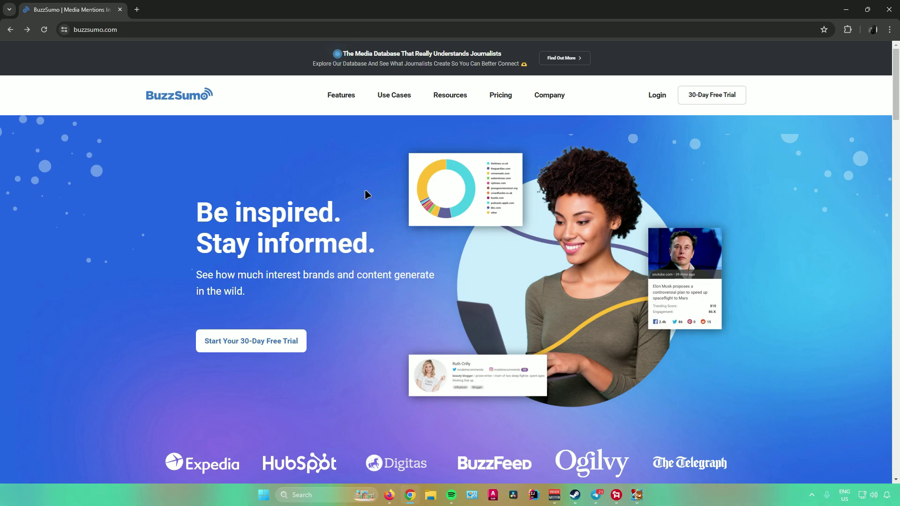
Review the BuzzSumo pricing plans and return to the home page
{"action": "left_click", "coordinate": [499, 114]}
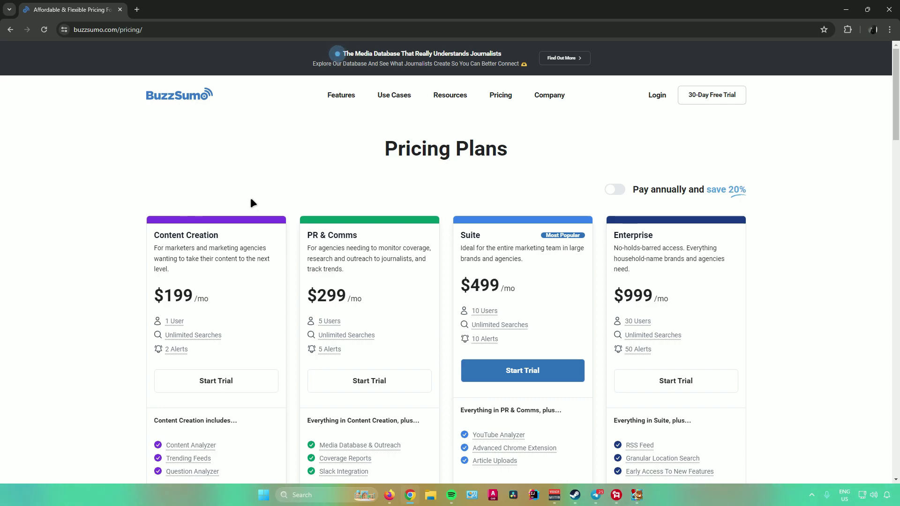
{"action": "scroll", "coordinate": [282, 206], "scroll_direction": "down", "scroll_amount": 2}
{"action": "scroll", "coordinate": [221, 191], "scroll_direction": "up", "scroll_amount": 1}
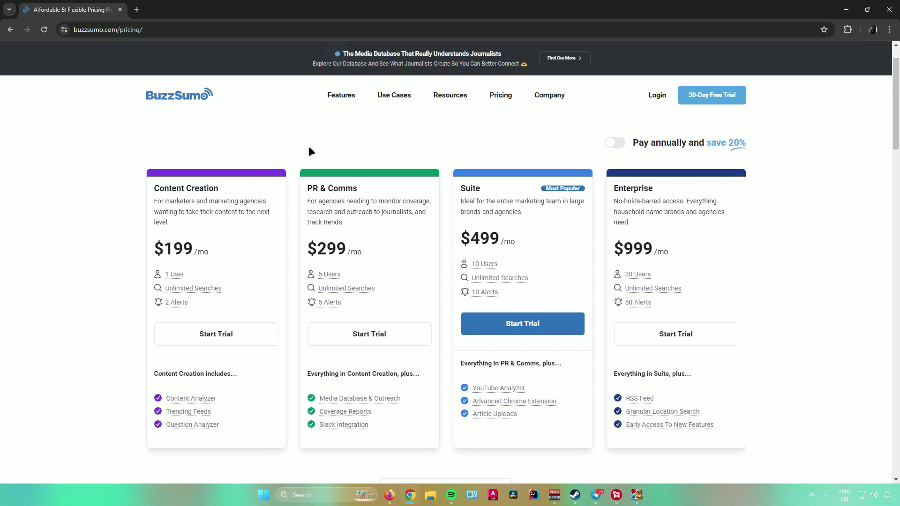
{"action": "key", "text": "alt+Left"}
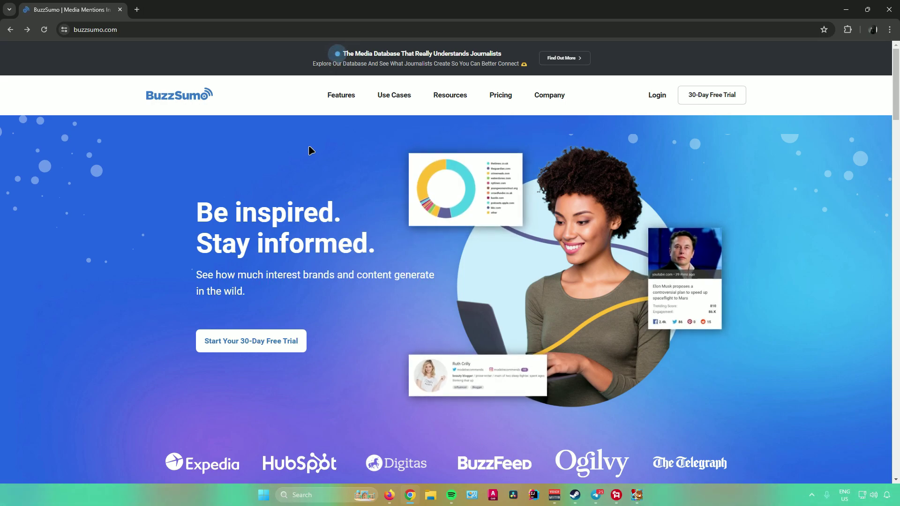
Open the 30-day free trial registration form and look over its sign-up options
{"action": "left_click", "coordinate": [256, 346]}
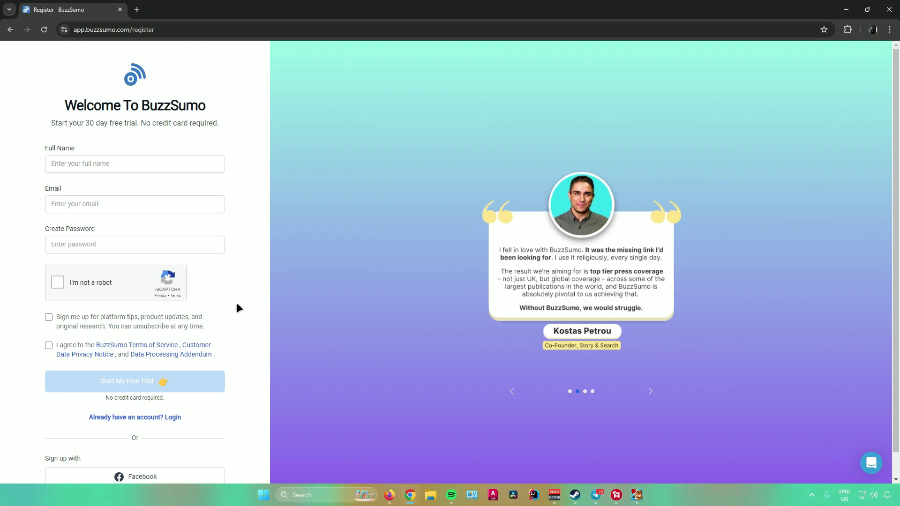
{"action": "scroll", "coordinate": [239, 315], "scroll_direction": "down", "scroll_amount": 1}
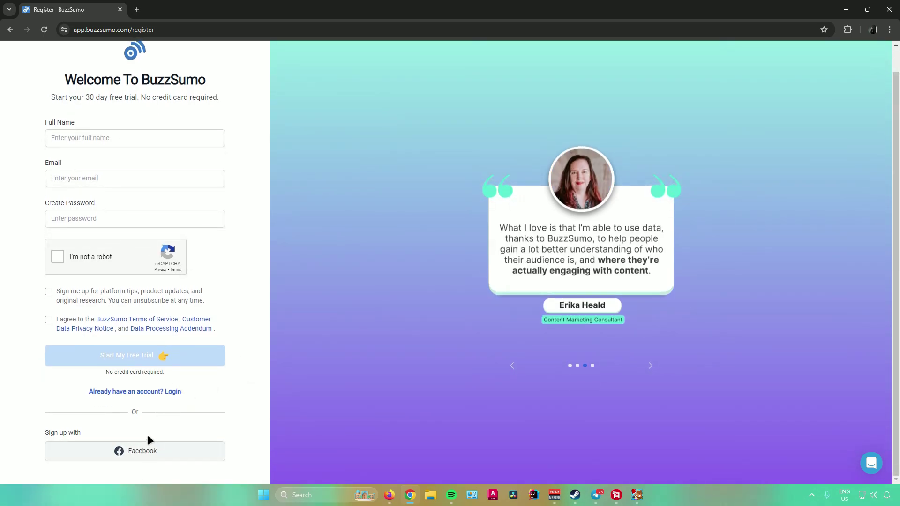
{"action": "scroll", "coordinate": [231, 411], "scroll_direction": "up", "scroll_amount": 1}
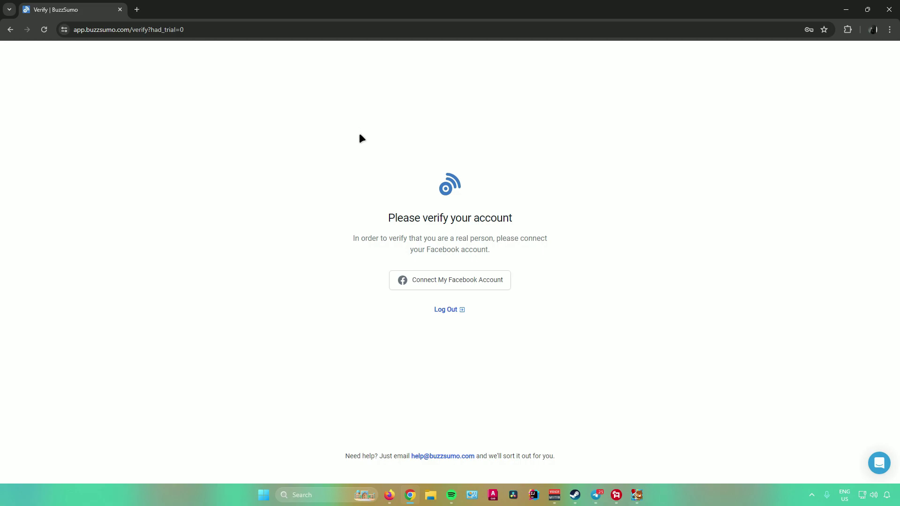
Read the account verification request and verify the account by connecting a Facebook account
{"action": "left_click_drag", "start_coordinate": [389, 218], "coordinate": [514, 218]}
{"action": "left_click_drag", "start_coordinate": [354, 239], "coordinate": [492, 247]}
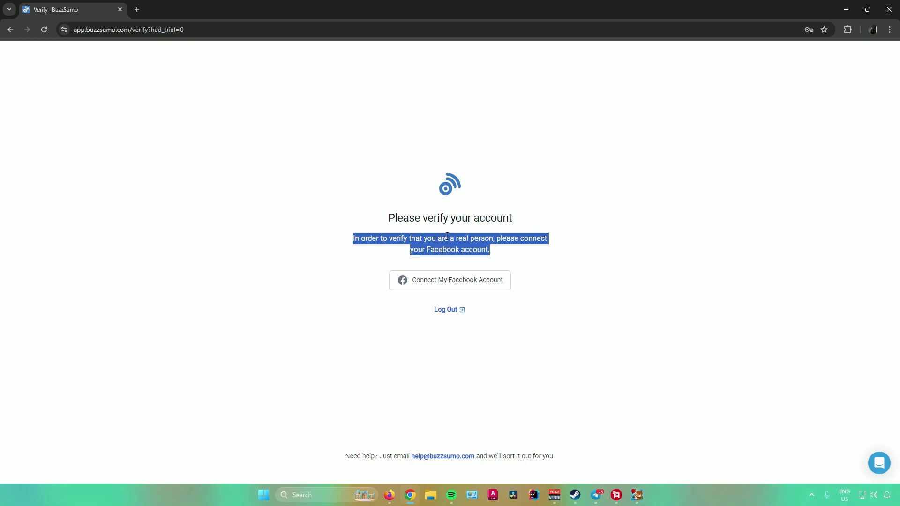
{"action": "left_click", "coordinate": [442, 281]}
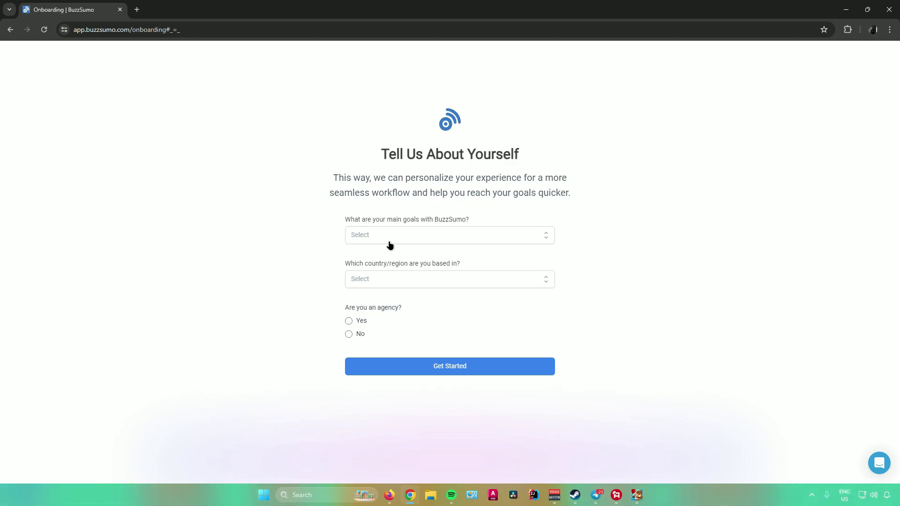
Submit the onboarding form with the goal Content research, strategy & ideation, the country Philippines, and No for being an agency
{"action": "left_click", "coordinate": [387, 239]}
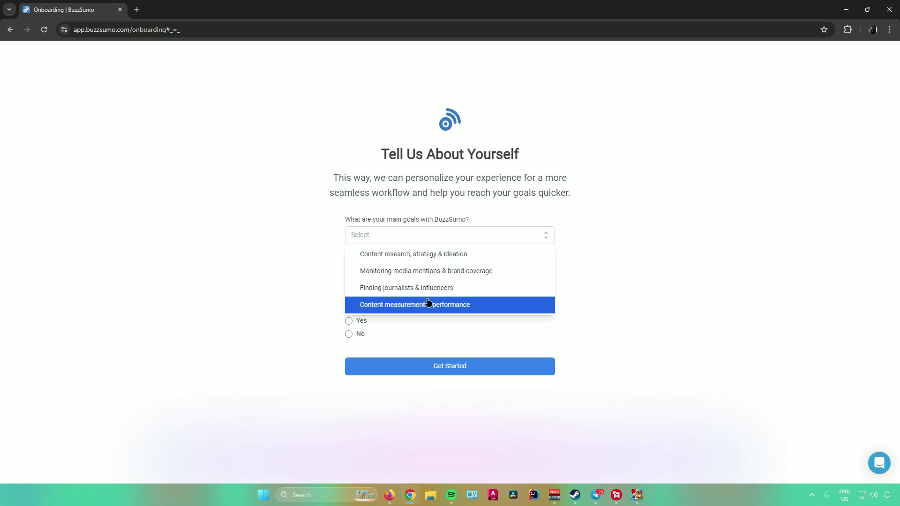
{"action": "left_click", "coordinate": [423, 255]}
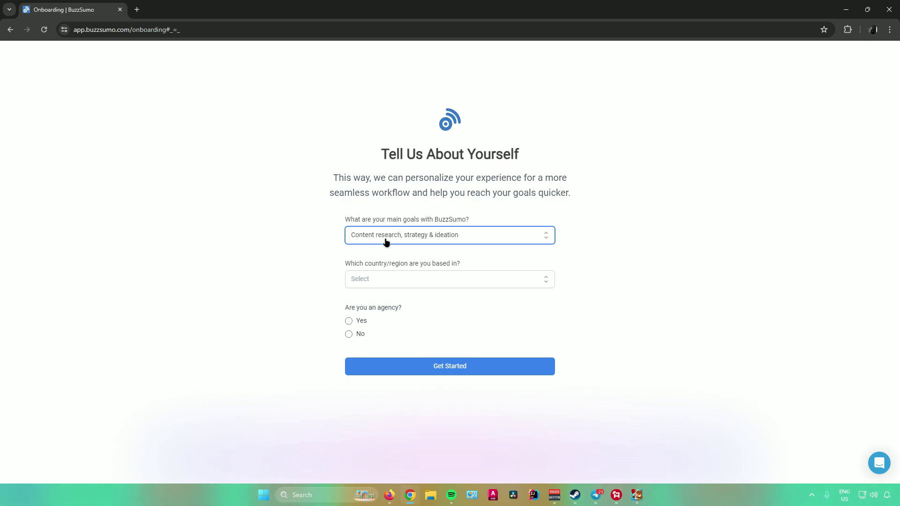
{"action": "left_click", "coordinate": [404, 279]}
{"action": "scroll", "coordinate": [431, 325], "scroll_direction": "down", "scroll_amount": 10}
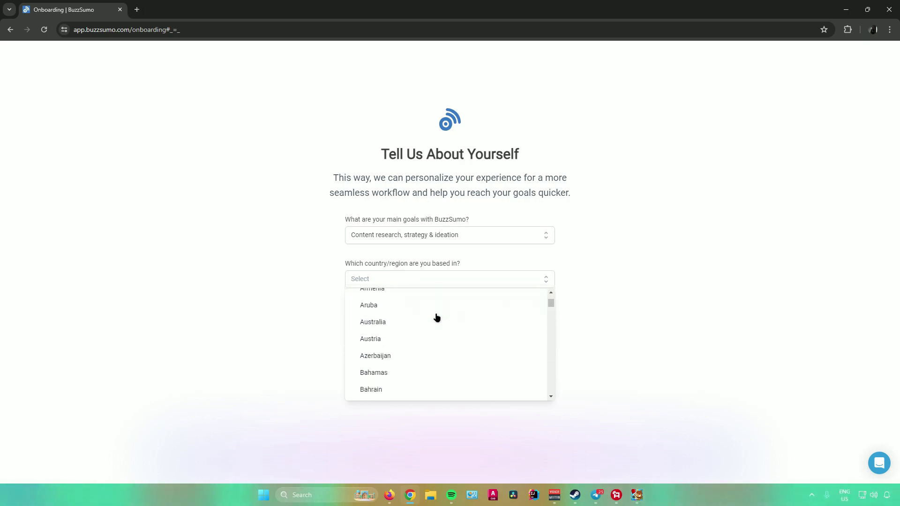
{"action": "scroll", "coordinate": [469, 305], "scroll_direction": "down", "scroll_amount": 20}
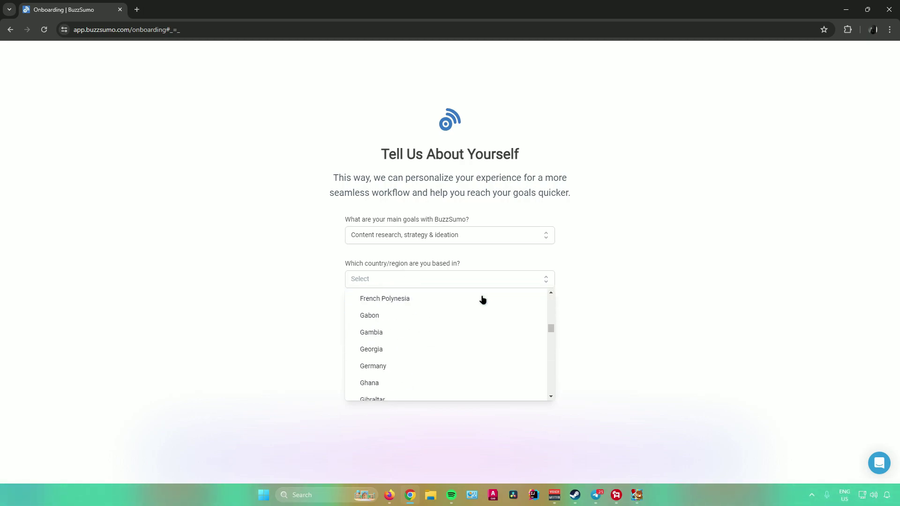
{"action": "left_click", "coordinate": [408, 290]}
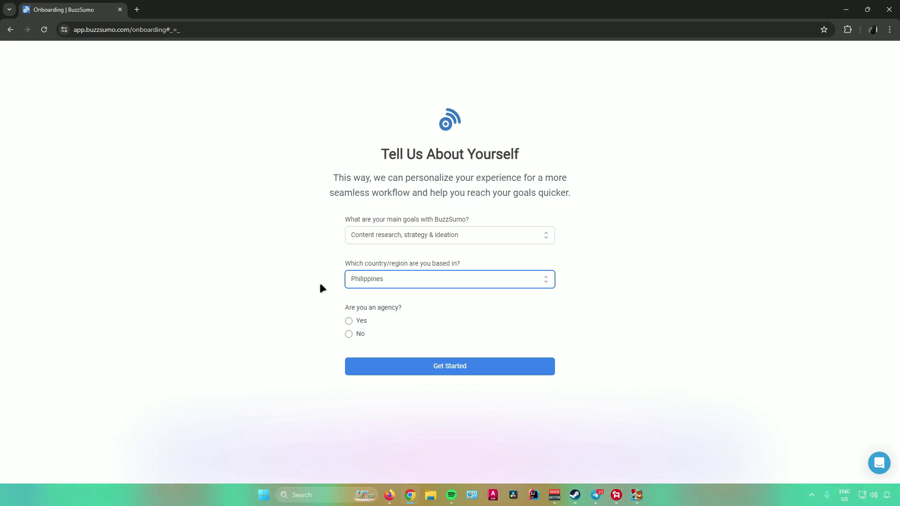
{"action": "left_click", "coordinate": [350, 331]}
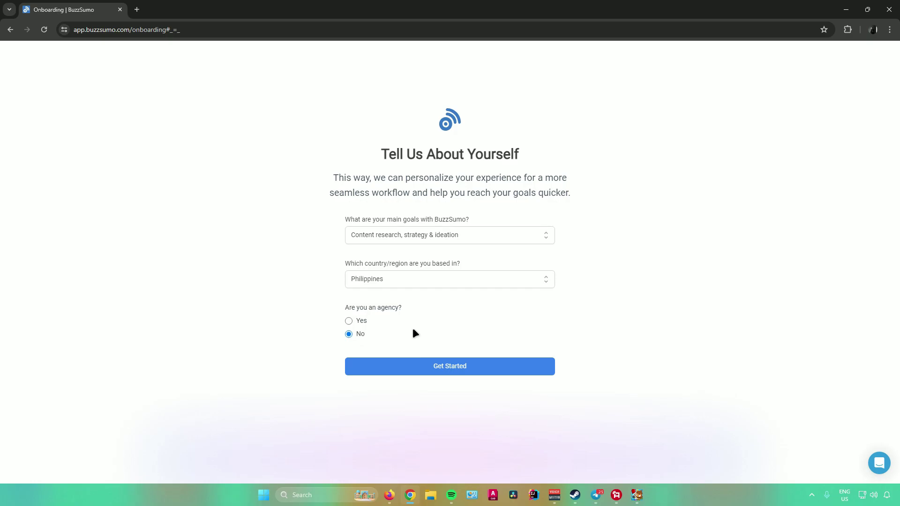
{"action": "left_click", "coordinate": [448, 368]}
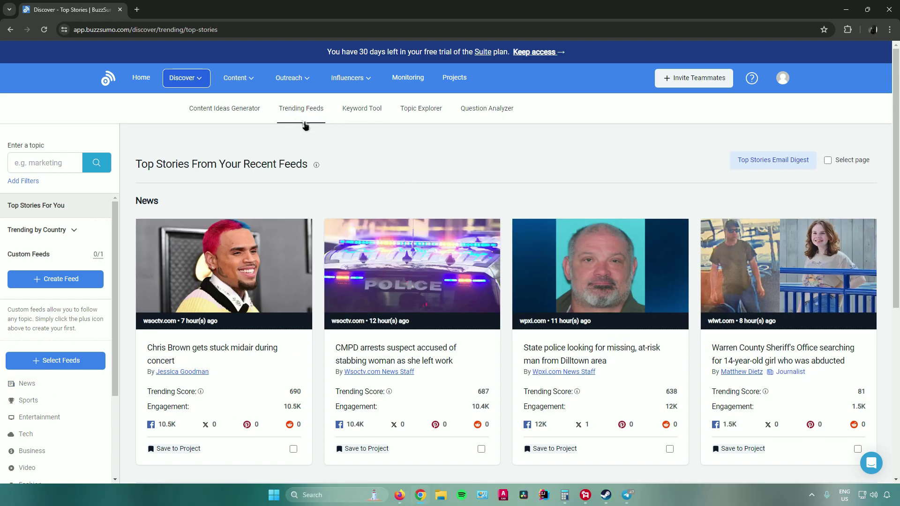
Look through the top stories in the trending feeds, including their trending scores and engagement figures
{"action": "scroll", "coordinate": [371, 171], "scroll_direction": "down", "scroll_amount": 2}
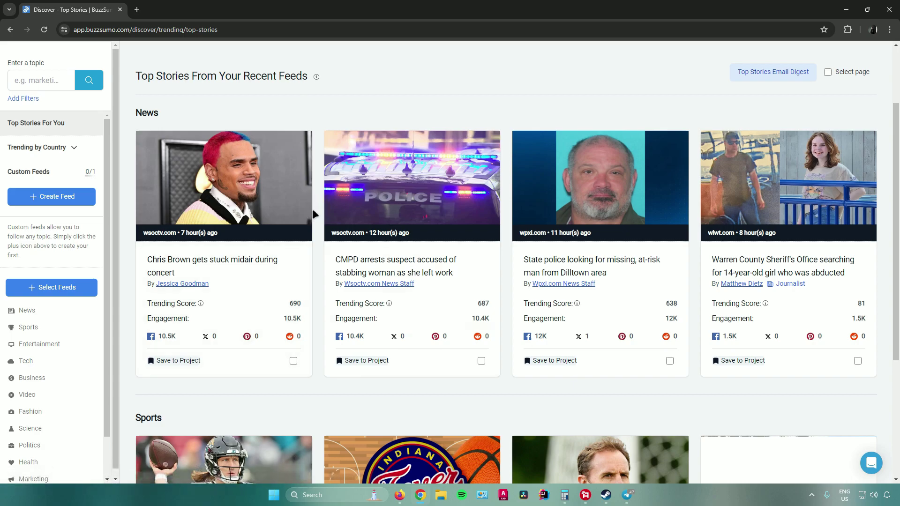
{"action": "scroll", "coordinate": [312, 210], "scroll_direction": "down", "scroll_amount": 1}
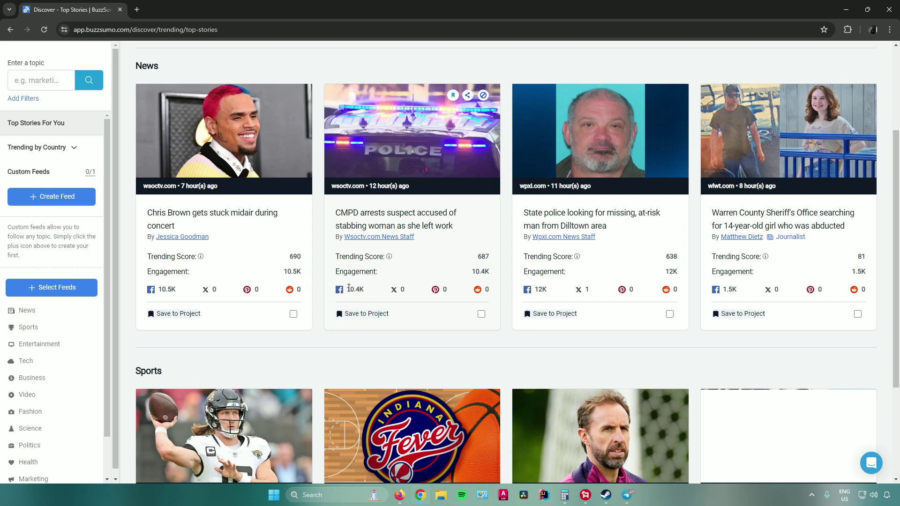
{"action": "scroll", "coordinate": [500, 233], "scroll_direction": "up", "scroll_amount": 3}
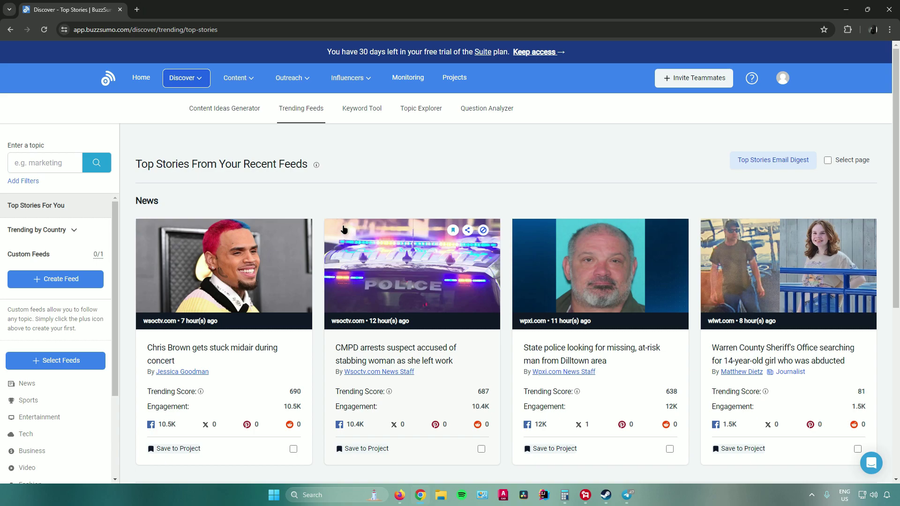
{"action": "scroll", "coordinate": [321, 232], "scroll_direction": "down", "scroll_amount": 2}
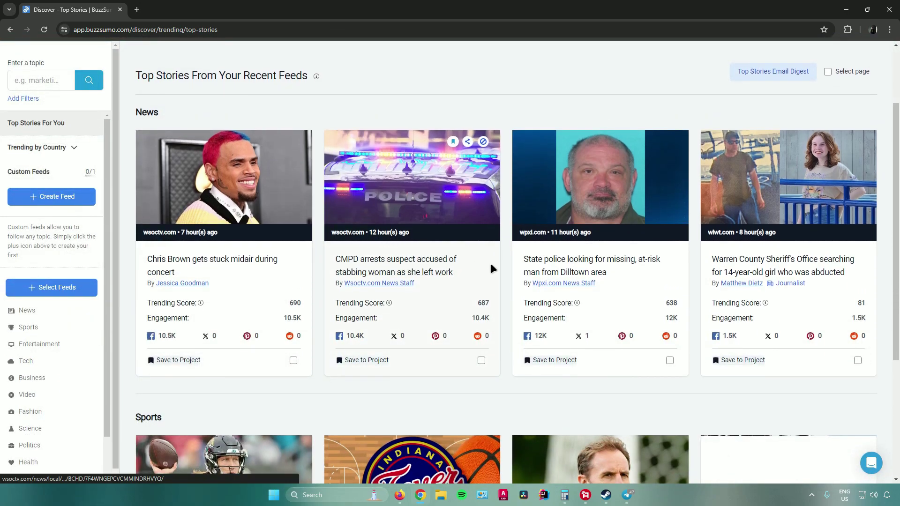
{"action": "scroll", "coordinate": [490, 264], "scroll_direction": "down", "scroll_amount": 5}
{"action": "scroll", "coordinate": [488, 269], "scroll_direction": "up", "scroll_amount": 7}
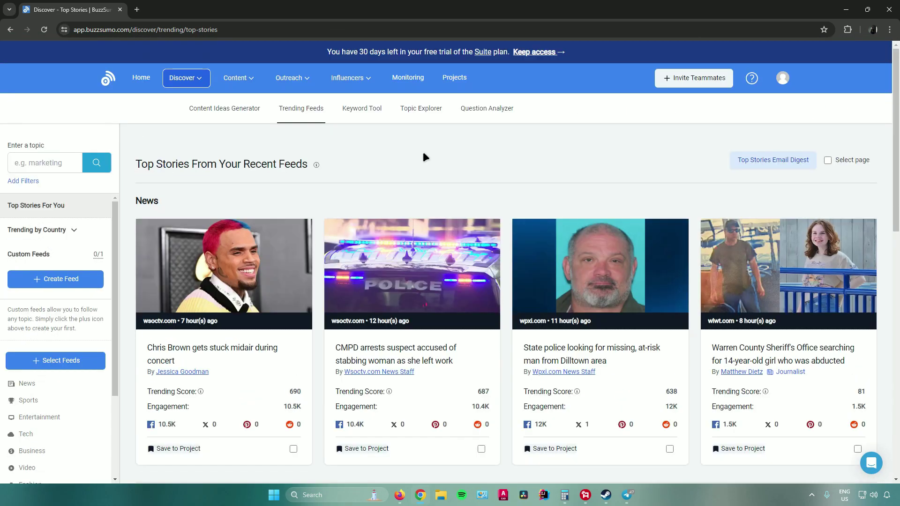
Search the Content Ideas Generator for "content marketing" and review the evergreen articles and popular keywords
{"action": "left_click", "coordinate": [191, 82]}
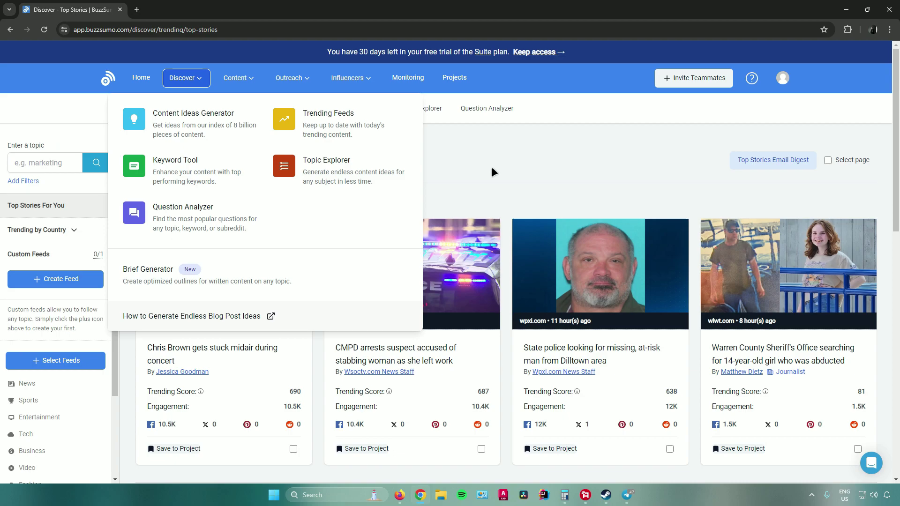
{"action": "left_click", "coordinate": [209, 130]}
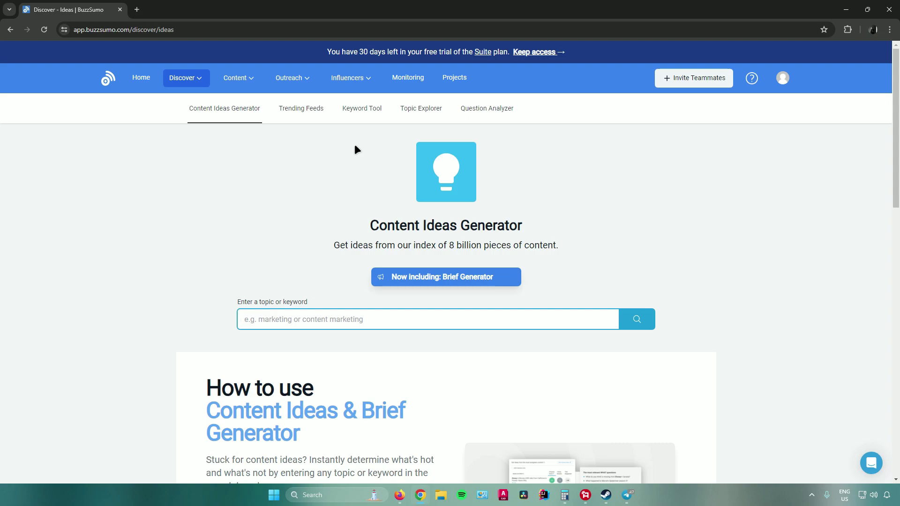
{"action": "type", "text": "content marketing"}
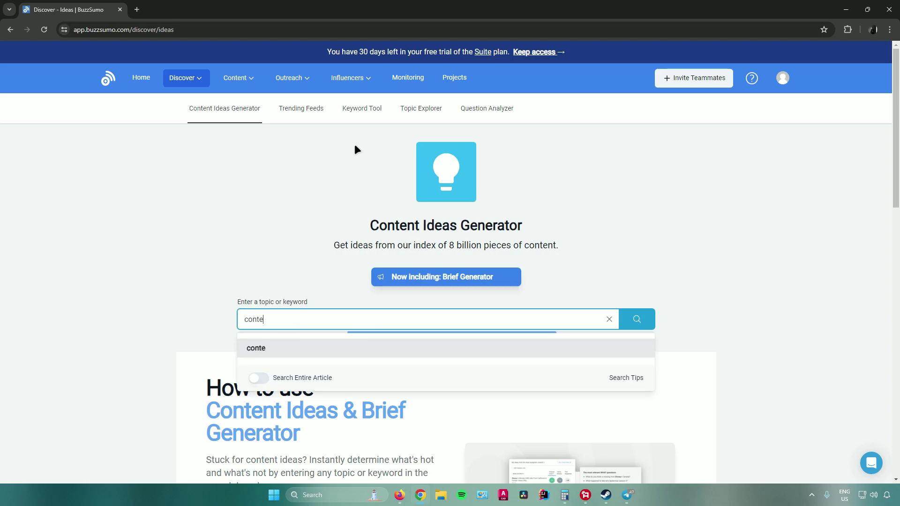
{"action": "left_click", "coordinate": [647, 322]}
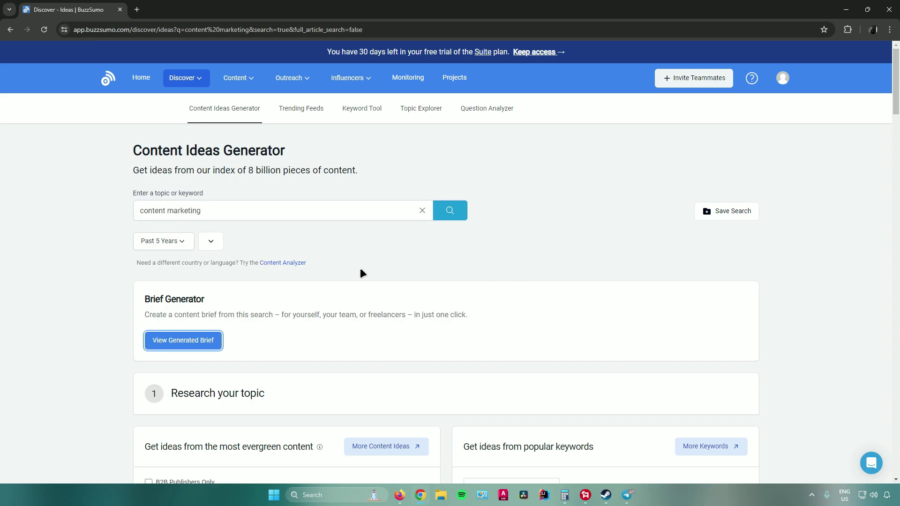
{"action": "scroll", "coordinate": [359, 274], "scroll_direction": "down", "scroll_amount": 7}
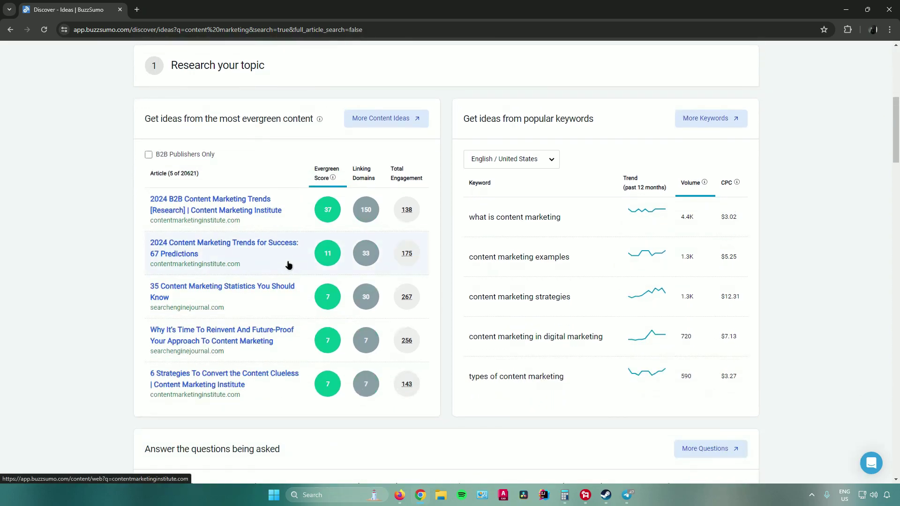
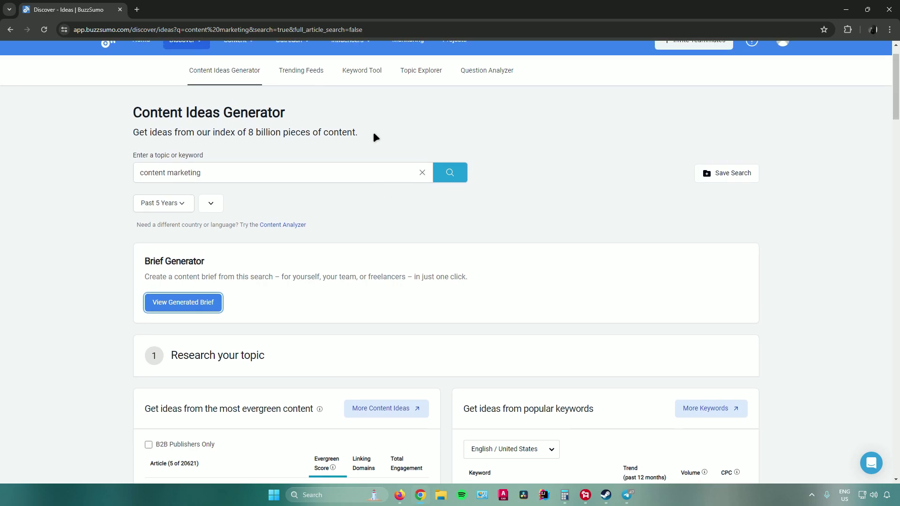
Search the Keyword Tool for "content marketing"
{"action": "left_click", "coordinate": [357, 112]}
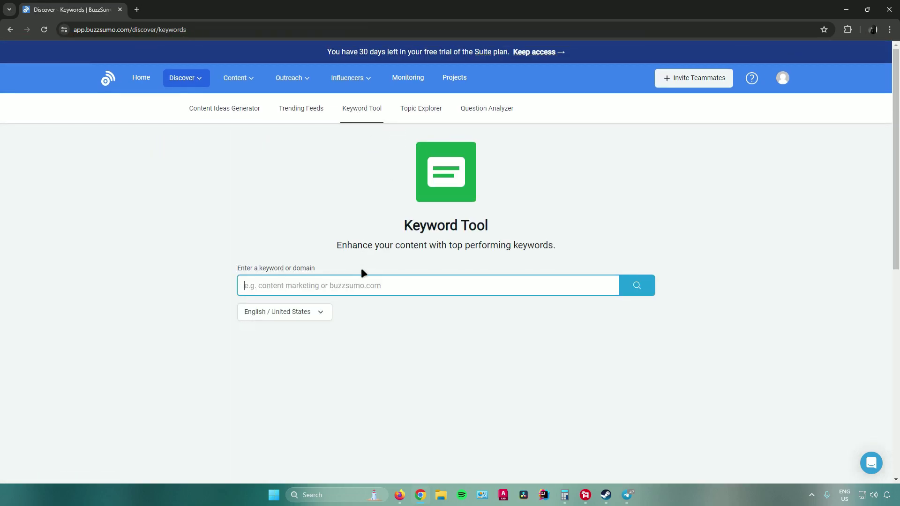
{"action": "type", "text": "content"}
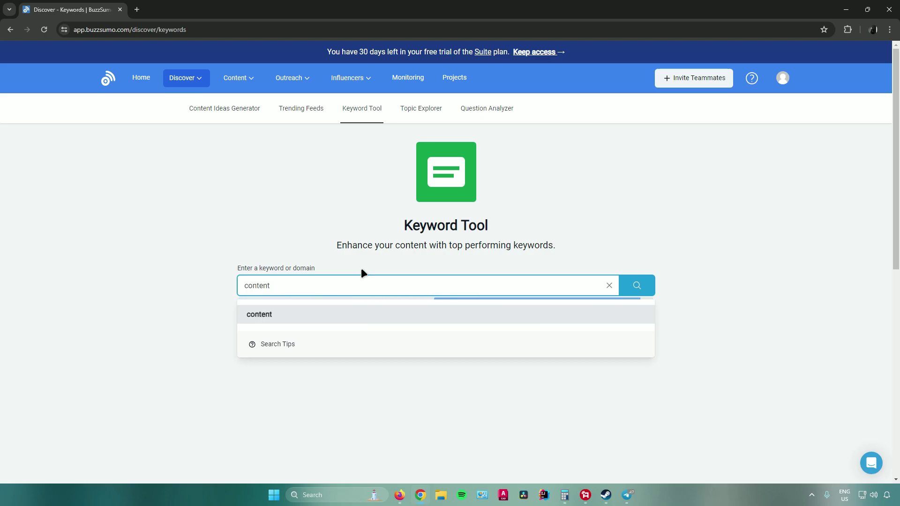
{"action": "type", "text": " mark"}
{"action": "left_click", "coordinate": [363, 313]}
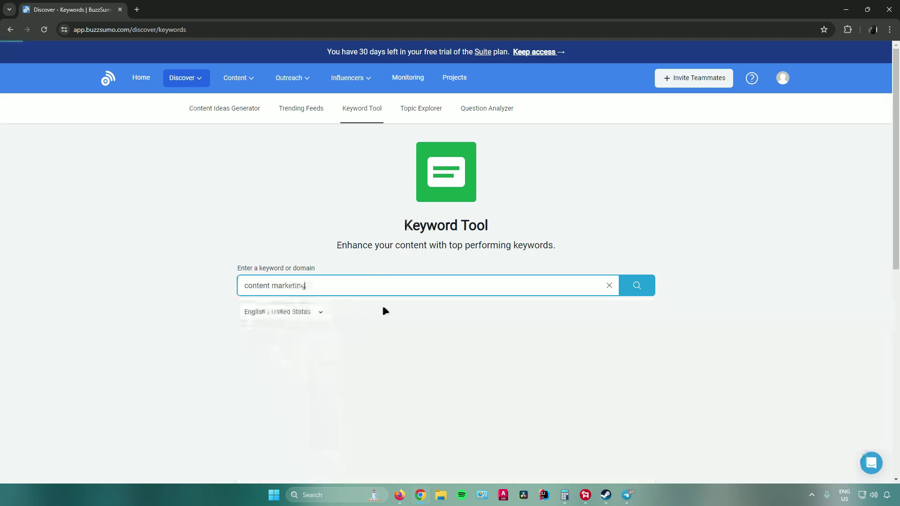
{"action": "left_click", "coordinate": [637, 285]}
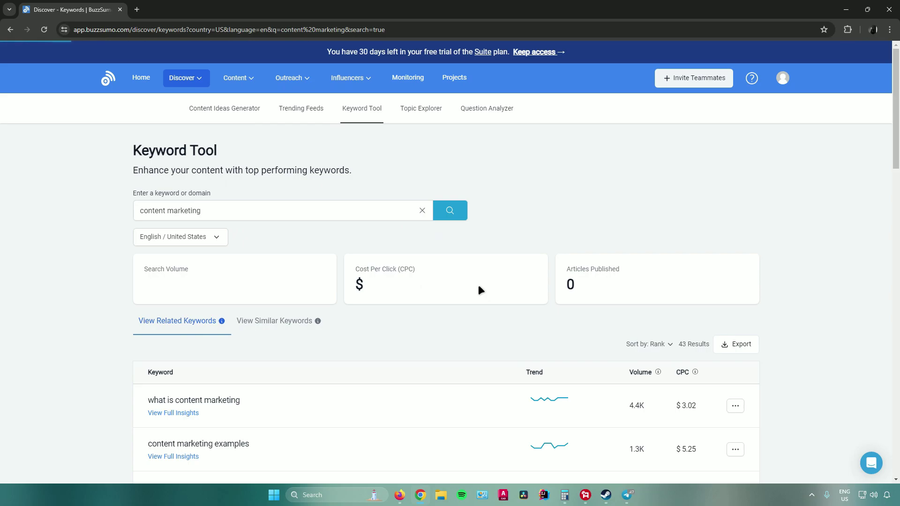
Review the related keywords, open the full insights for "what is content marketing", and inspect the July 2023 data in its chart
{"action": "scroll", "coordinate": [478, 285], "scroll_direction": "down", "scroll_amount": 4}
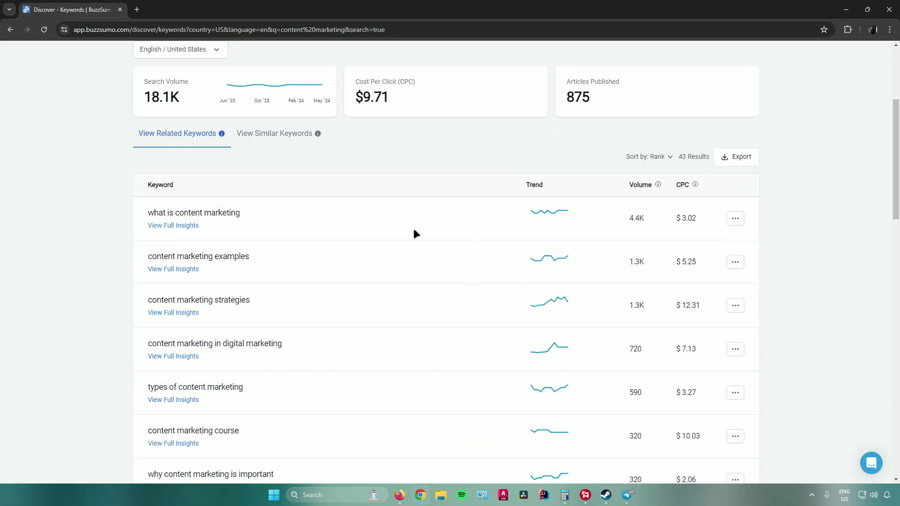
{"action": "scroll", "coordinate": [412, 235], "scroll_direction": "up", "scroll_amount": 2}
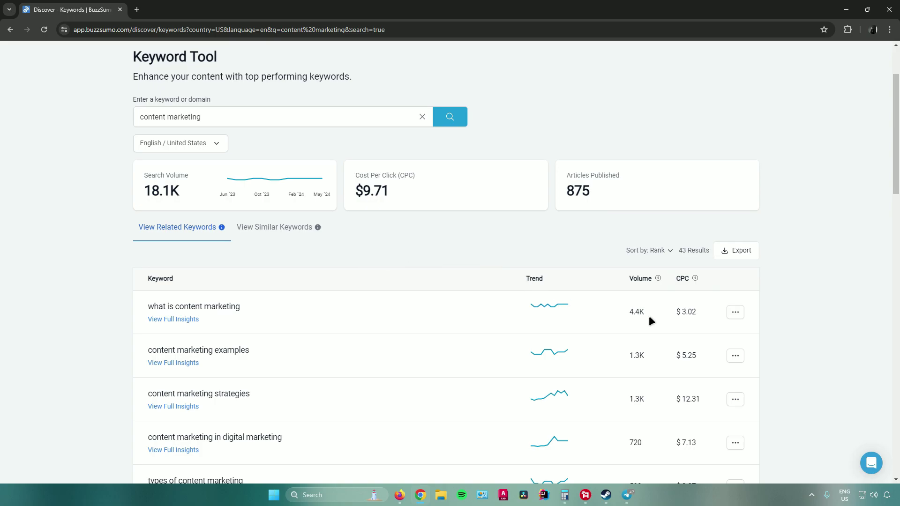
{"action": "scroll", "coordinate": [229, 226], "scroll_direction": "down", "scroll_amount": 2}
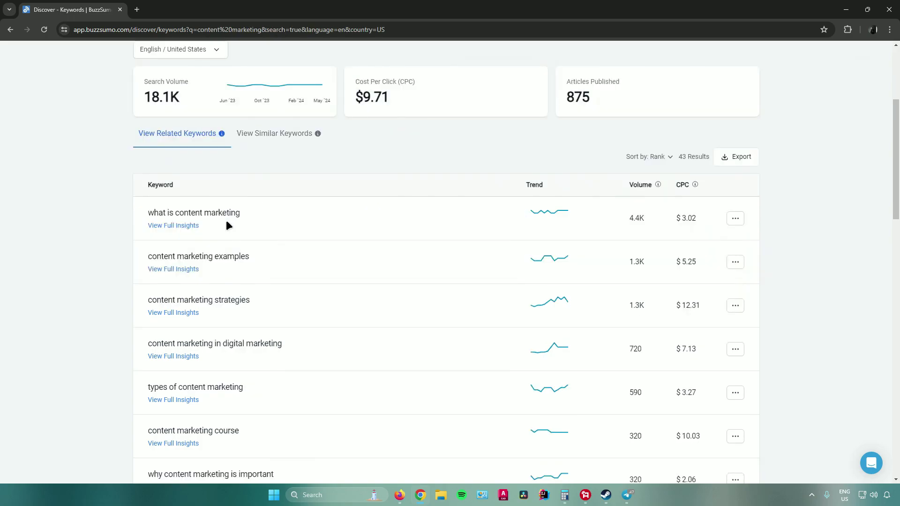
{"action": "left_click", "coordinate": [184, 226]}
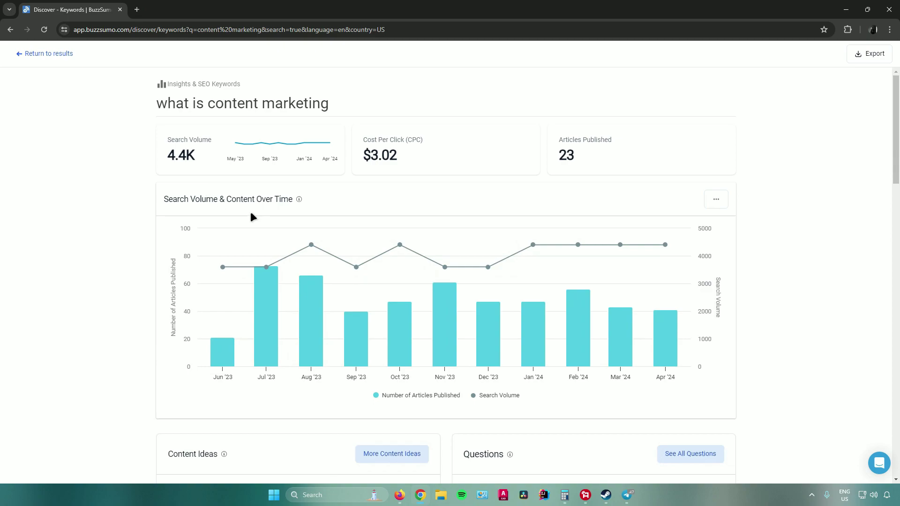
{"action": "mouse_move", "coordinate": [247, 272]}
{"action": "mouse_move", "coordinate": [261, 294]}
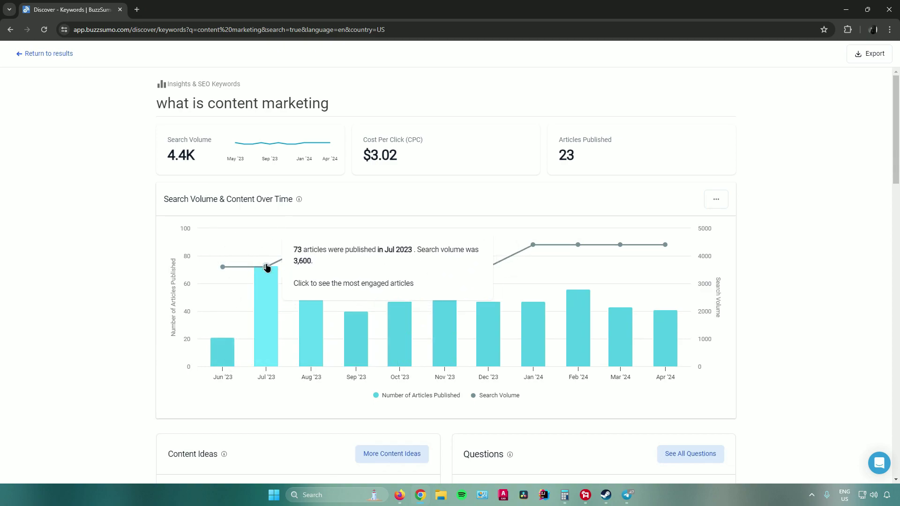
Review the keyword's content ideas, questions, related SEO keywords, SERP overview and top influencers, and return to the Keyword Tool results
{"action": "scroll", "coordinate": [302, 289], "scroll_direction": "down", "scroll_amount": 5}
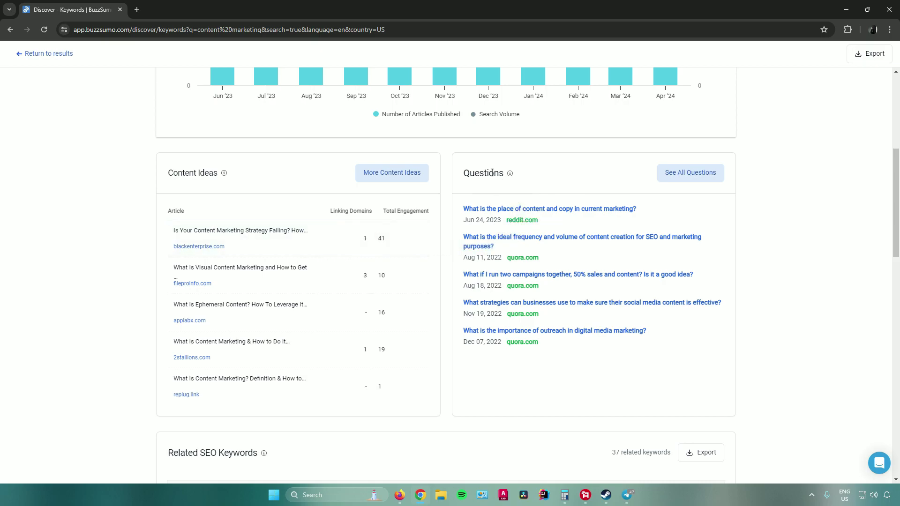
{"action": "scroll", "coordinate": [501, 189], "scroll_direction": "down", "scroll_amount": 5}
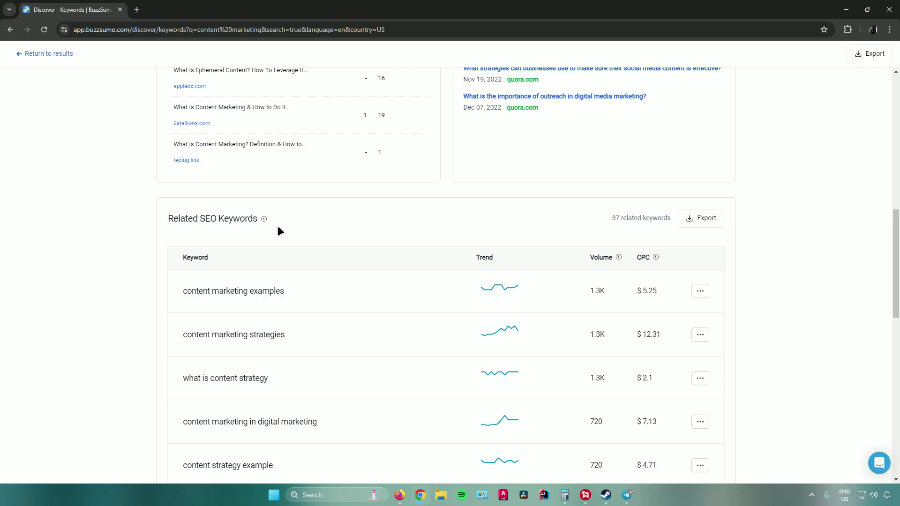
{"action": "scroll", "coordinate": [278, 226], "scroll_direction": "down", "scroll_amount": 8}
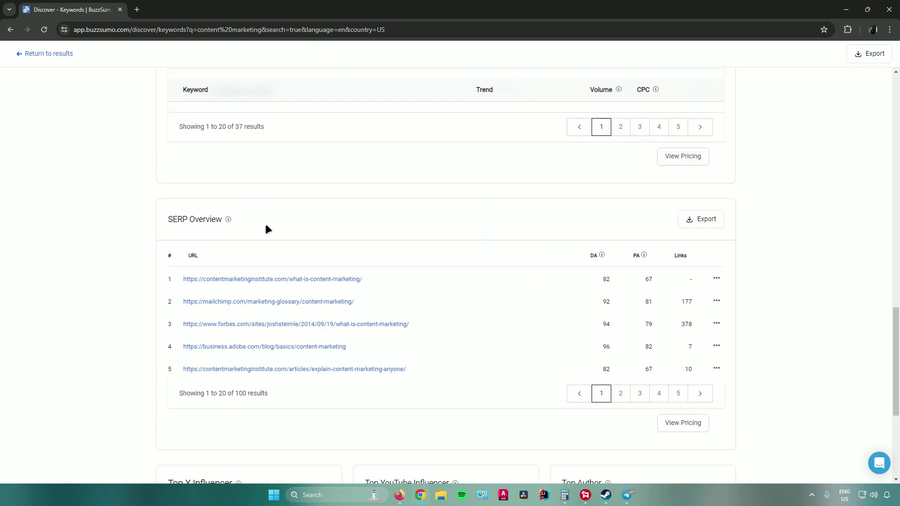
{"action": "scroll", "coordinate": [266, 229], "scroll_direction": "down", "scroll_amount": 5}
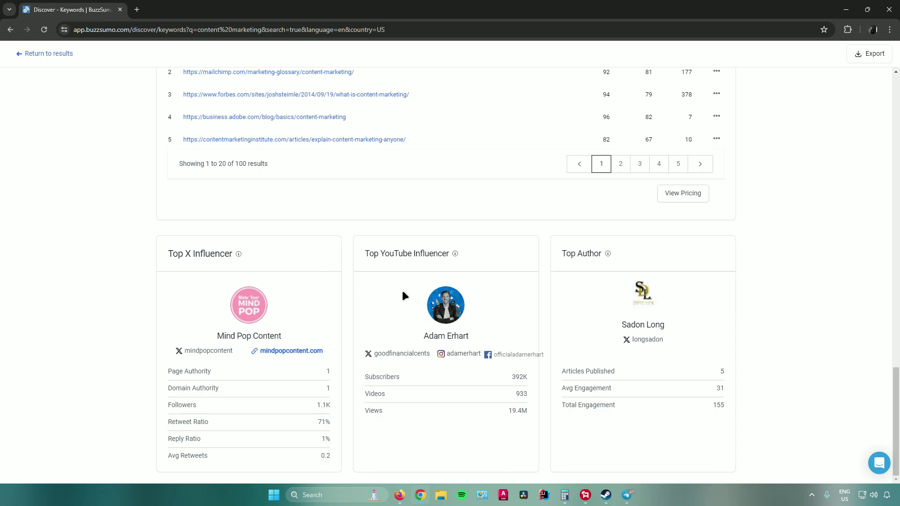
{"action": "scroll", "coordinate": [402, 290], "scroll_direction": "up", "scroll_amount": 15}
{"action": "scroll", "coordinate": [380, 283], "scroll_direction": "up", "scroll_amount": 6}
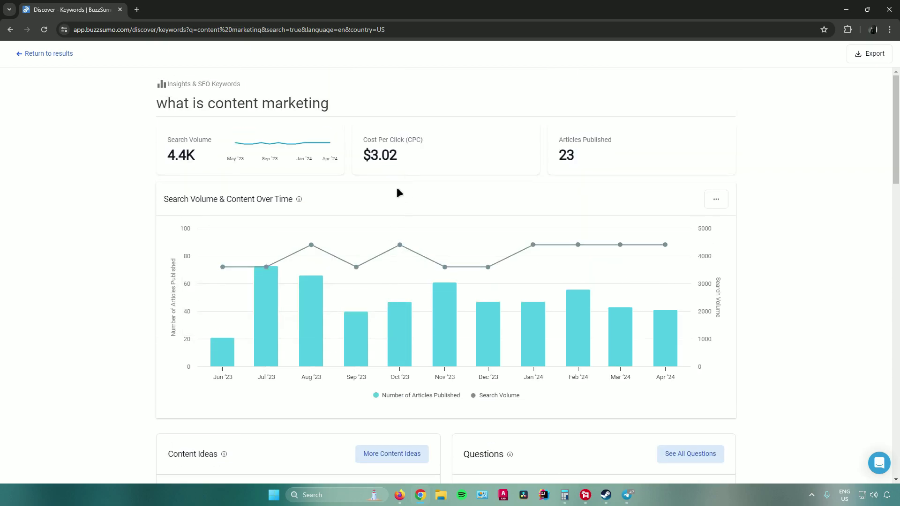
{"action": "key", "text": "Escape"}
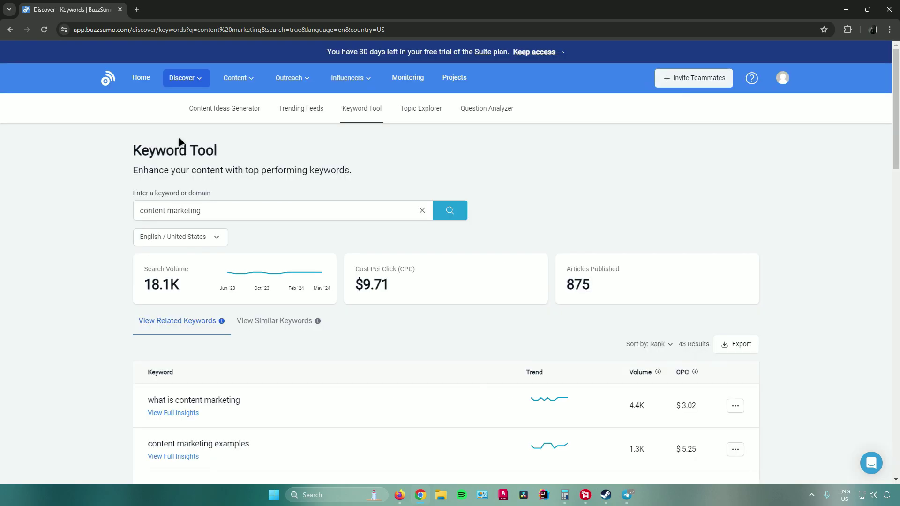
Search the Topic Explorer for "content marketing"
{"action": "left_click", "coordinate": [427, 113]}
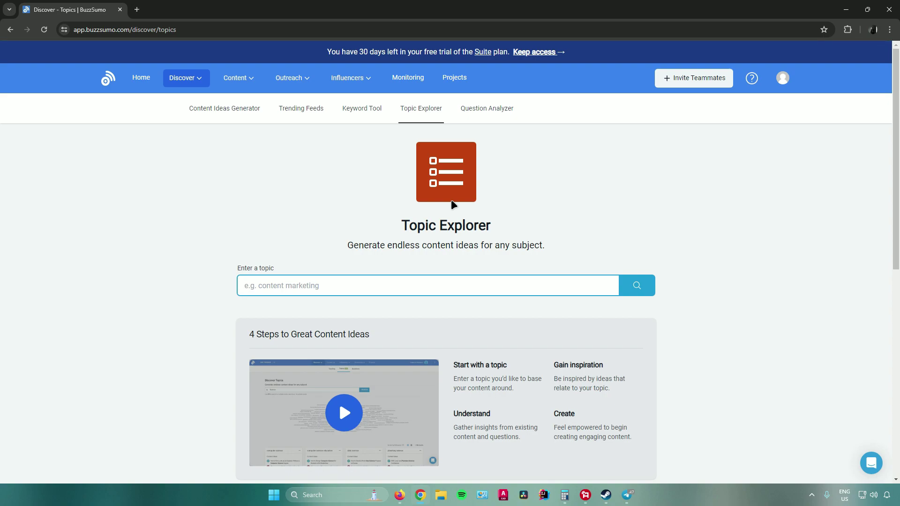
{"action": "type", "text": "co"}
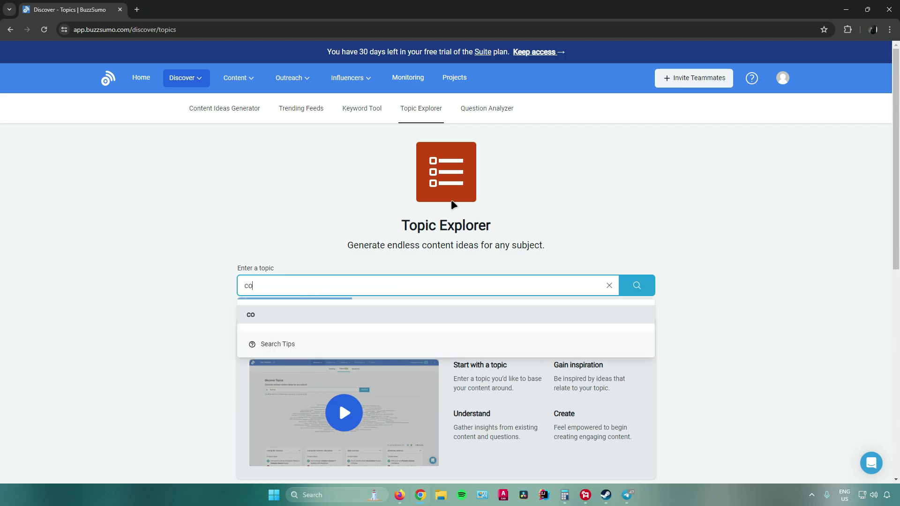
{"action": "type", "text": "ntent marketing"}
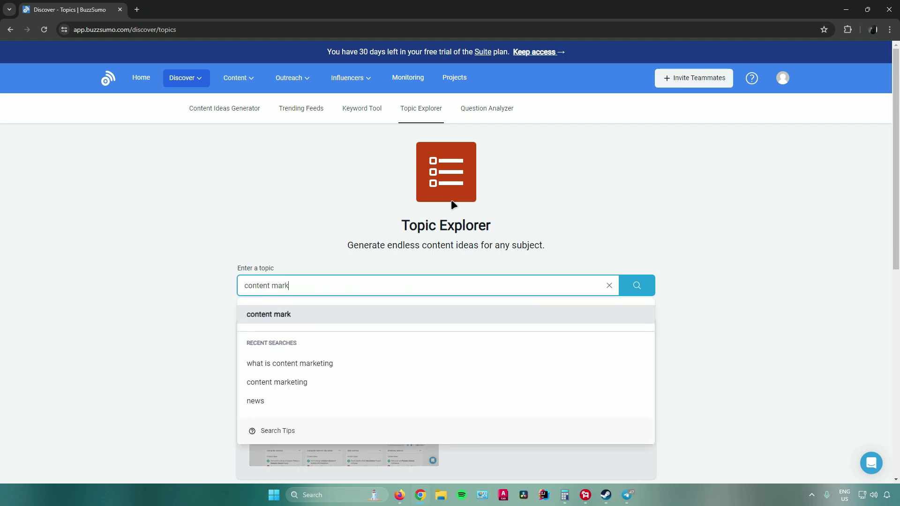
{"action": "key", "text": "Return"}
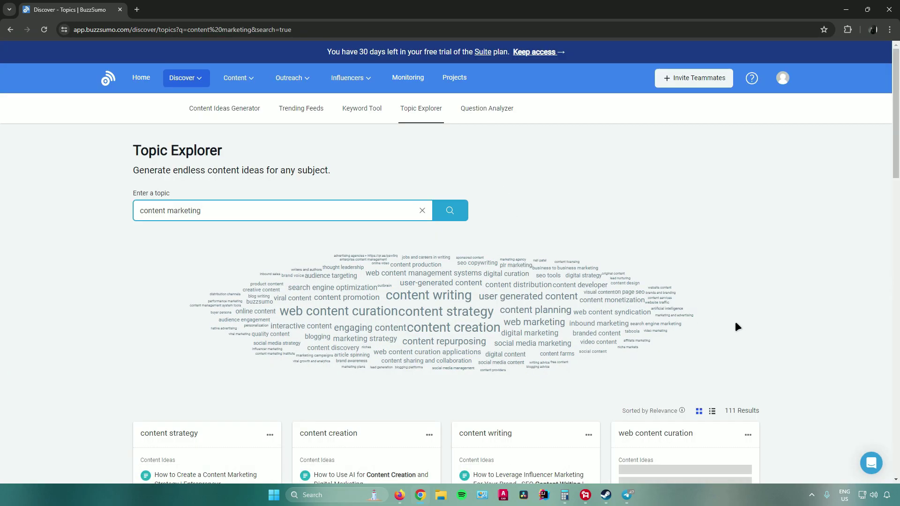
Look through the topic cloud and topic cards, including their content ideas, questions and related keywords
{"action": "scroll", "coordinate": [735, 321], "scroll_direction": "down", "scroll_amount": 2}
{"action": "scroll", "coordinate": [651, 300], "scroll_direction": "down", "scroll_amount": 2}
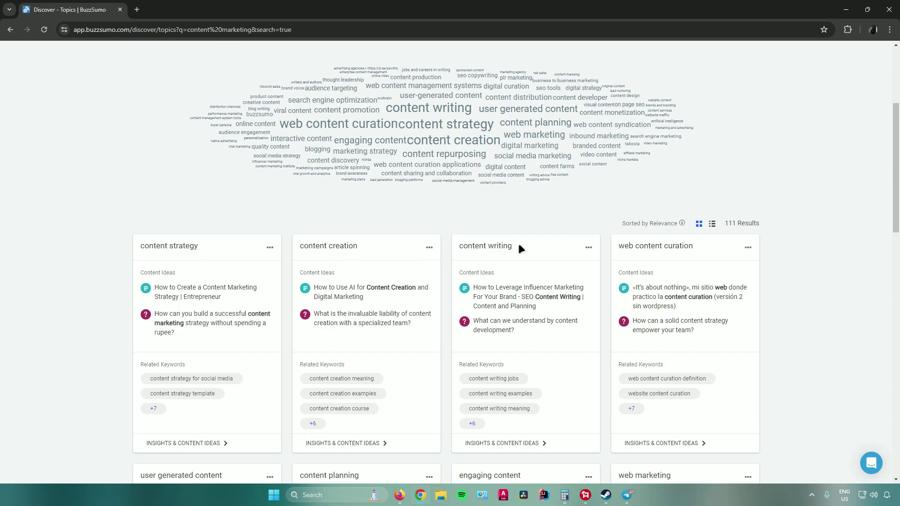
{"action": "scroll", "coordinate": [543, 244], "scroll_direction": "down", "scroll_amount": 1}
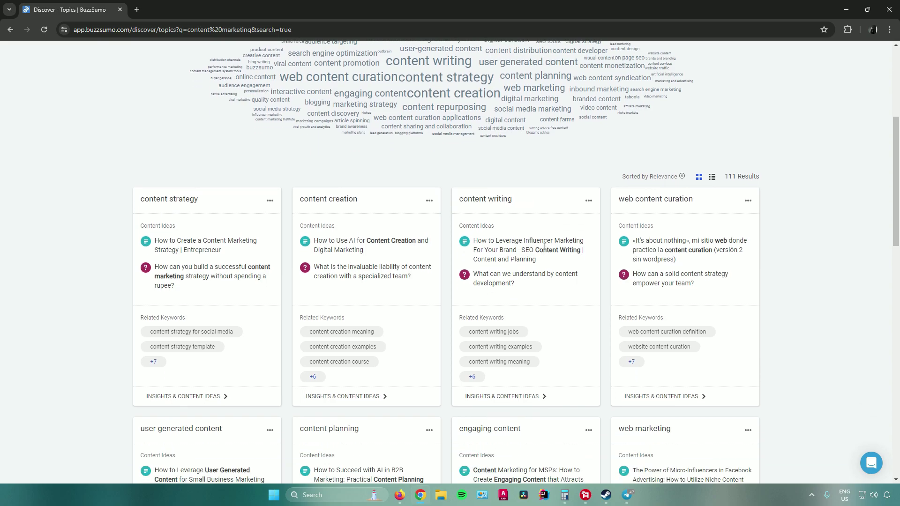
{"action": "scroll", "coordinate": [545, 248], "scroll_direction": "down", "scroll_amount": 1}
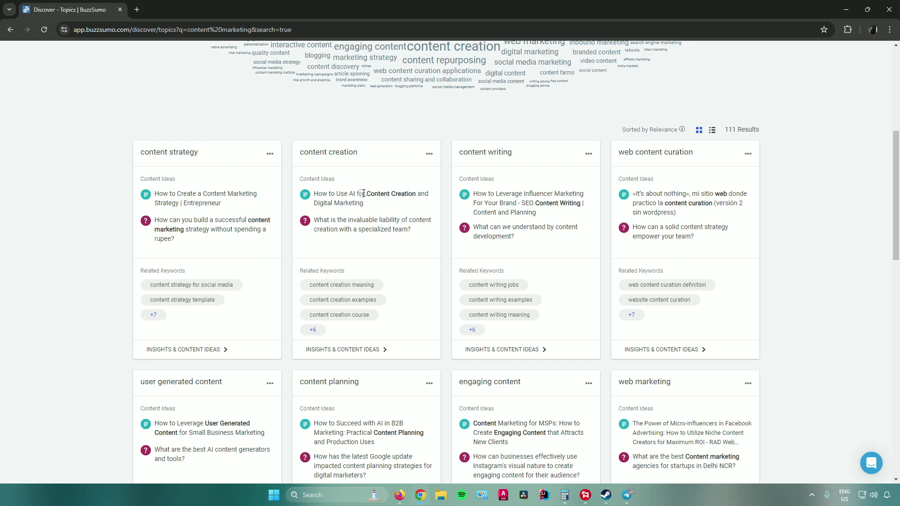
{"action": "scroll", "coordinate": [510, 223], "scroll_direction": "down", "scroll_amount": 10}
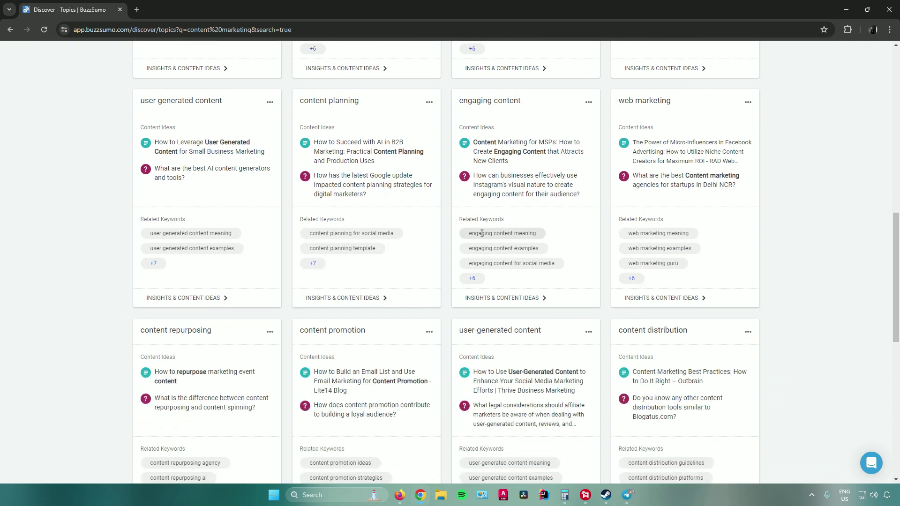
{"action": "scroll", "coordinate": [458, 229], "scroll_direction": "up", "scroll_amount": 7}
{"action": "scroll", "coordinate": [457, 229], "scroll_direction": "down", "scroll_amount": 10}
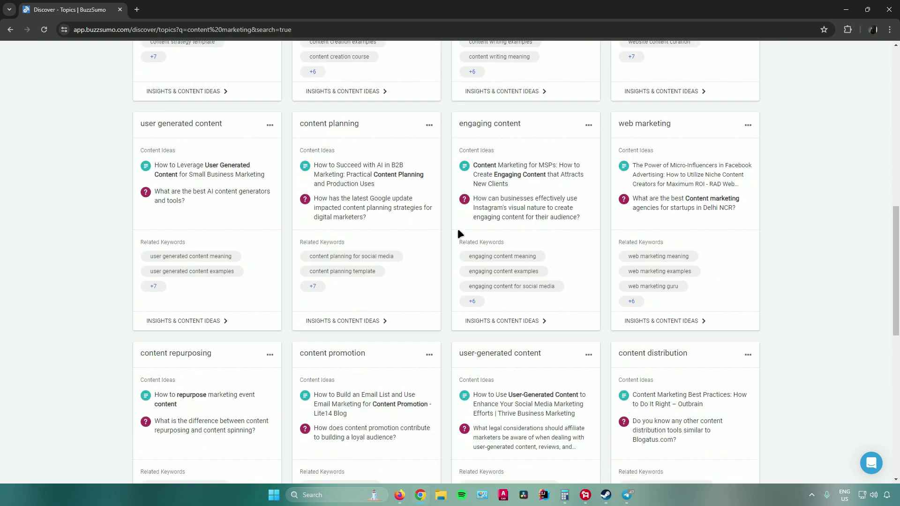
{"action": "scroll", "coordinate": [453, 232], "scroll_direction": "up", "scroll_amount": 2}
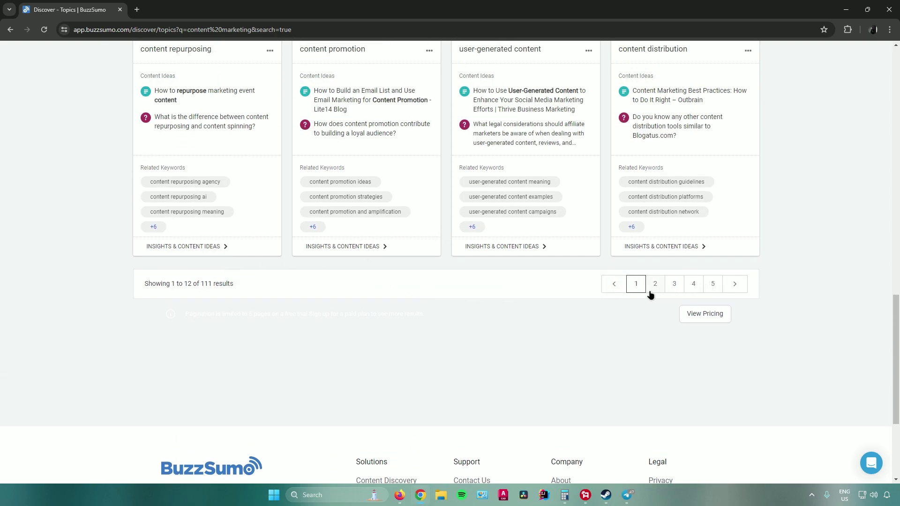
{"action": "scroll", "coordinate": [566, 284], "scroll_direction": "up", "scroll_amount": 4}
{"action": "scroll", "coordinate": [569, 284], "scroll_direction": "up", "scroll_amount": 4}
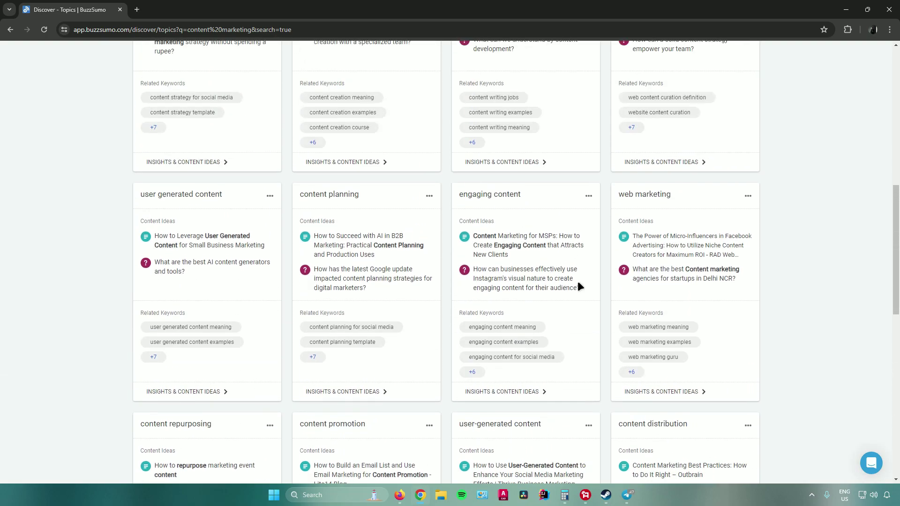
{"action": "scroll", "coordinate": [598, 281], "scroll_direction": "up", "scroll_amount": 10}
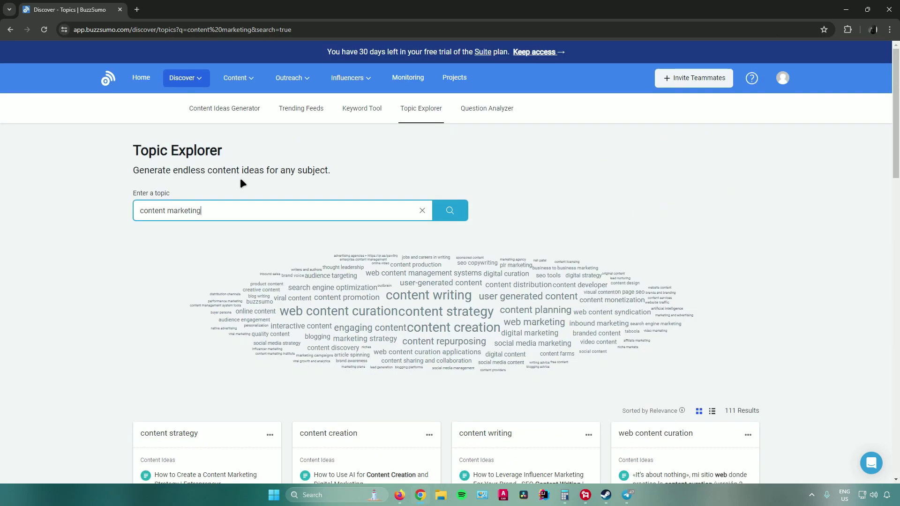
Search the Question Analyzer for the suggested topic "content marketing"
{"action": "left_click", "coordinate": [480, 116]}
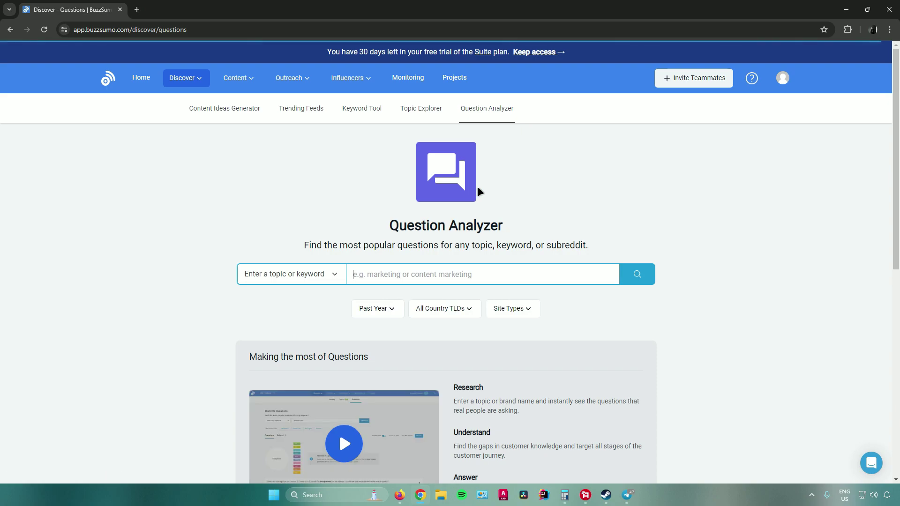
{"action": "type", "text": "c"}
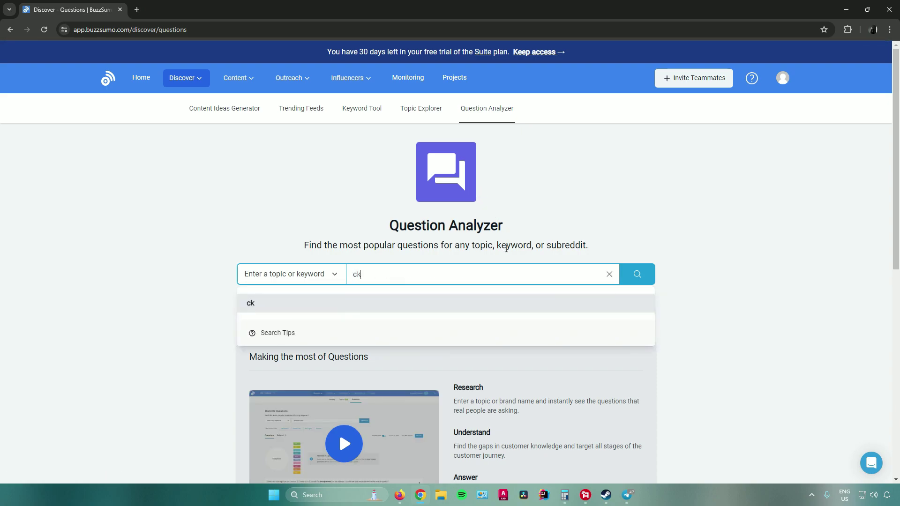
{"action": "type", "text": "ontent"}
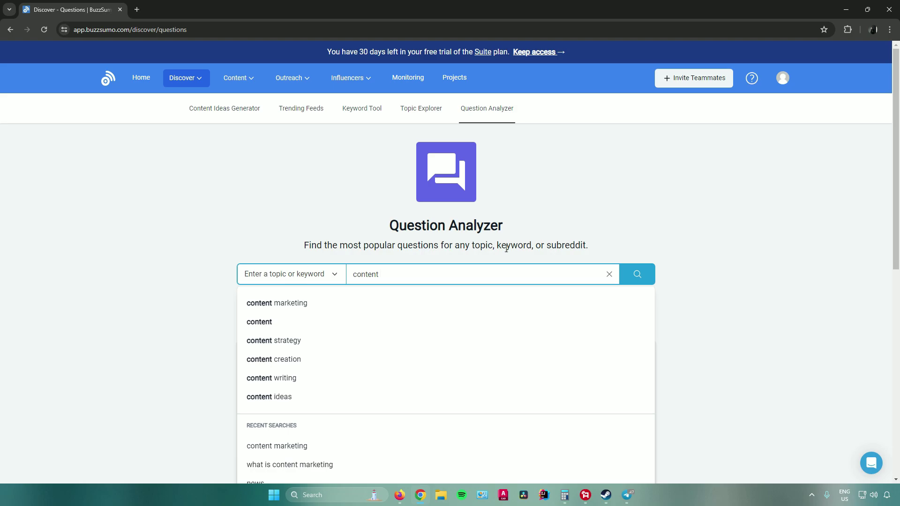
{"action": "left_click", "coordinate": [340, 308]}
{"action": "left_click", "coordinate": [642, 272]}
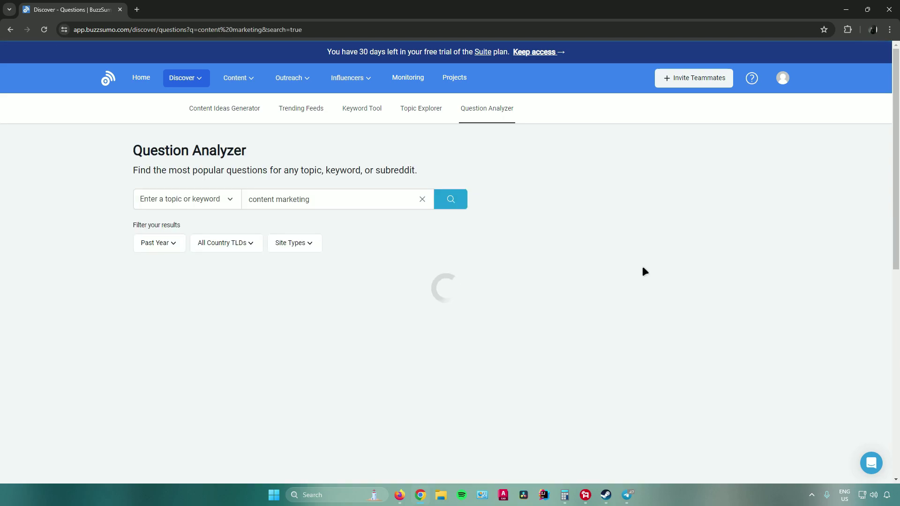
Show the most recent questions starting with "can" and look through the full list of questions below
{"action": "scroll", "coordinate": [428, 283], "scroll_direction": "down", "scroll_amount": 2}
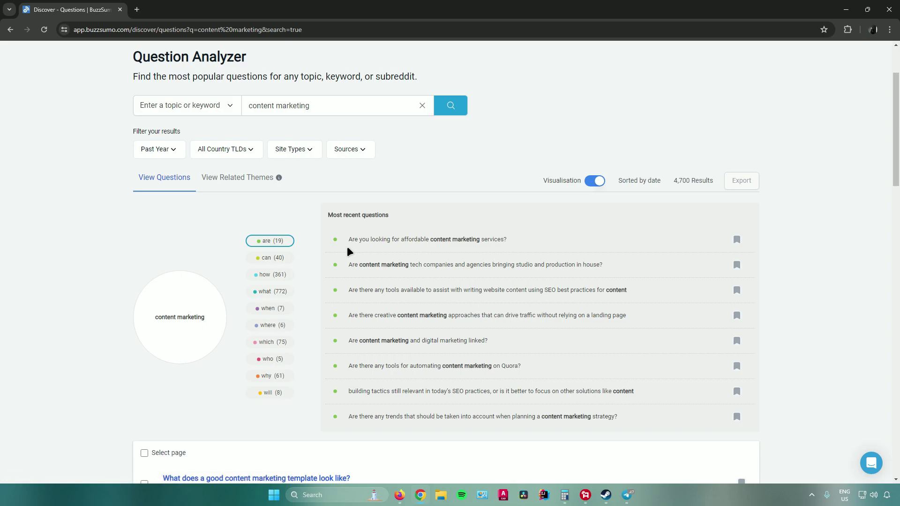
{"action": "left_click", "coordinate": [271, 257]}
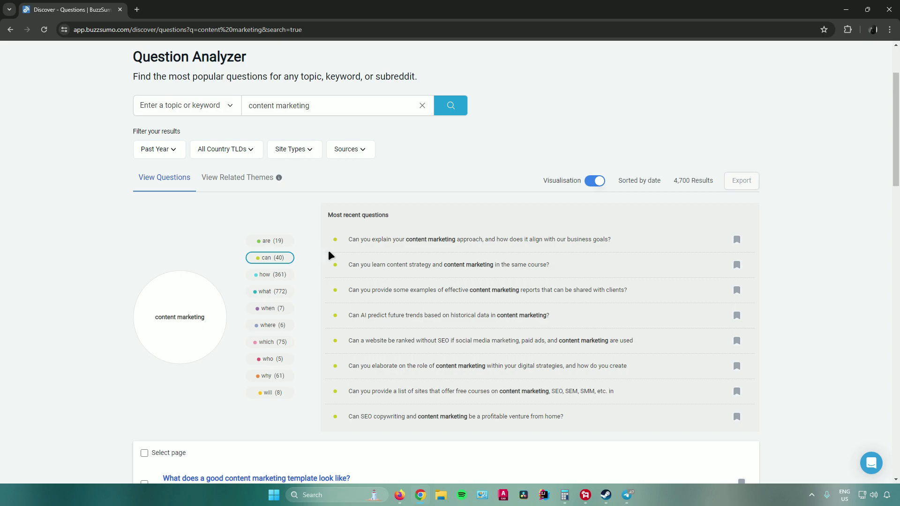
{"action": "scroll", "coordinate": [281, 272], "scroll_direction": "down", "scroll_amount": 3}
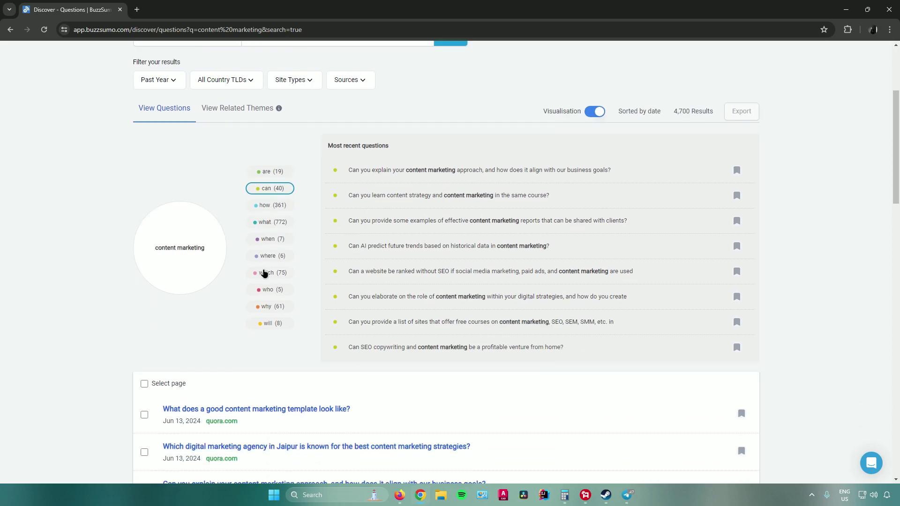
{"action": "scroll", "coordinate": [275, 255], "scroll_direction": "down", "scroll_amount": 2}
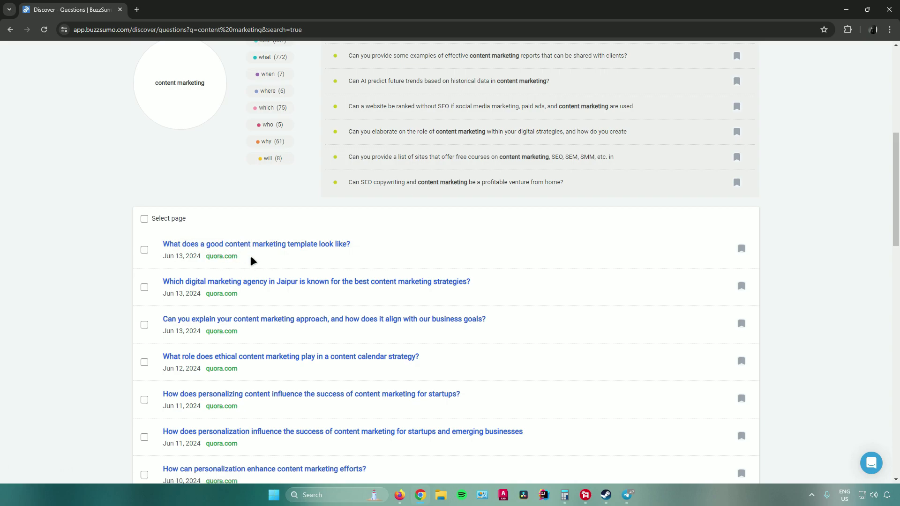
{"action": "scroll", "coordinate": [258, 257], "scroll_direction": "down", "scroll_amount": 10}
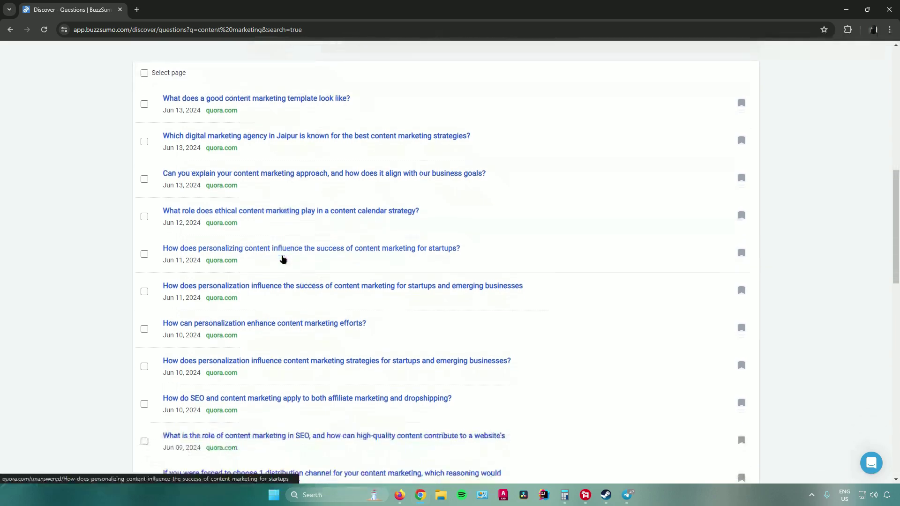
{"action": "scroll", "coordinate": [279, 261], "scroll_direction": "down", "scroll_amount": 4}
{"action": "scroll", "coordinate": [319, 291], "scroll_direction": "up", "scroll_amount": 19}
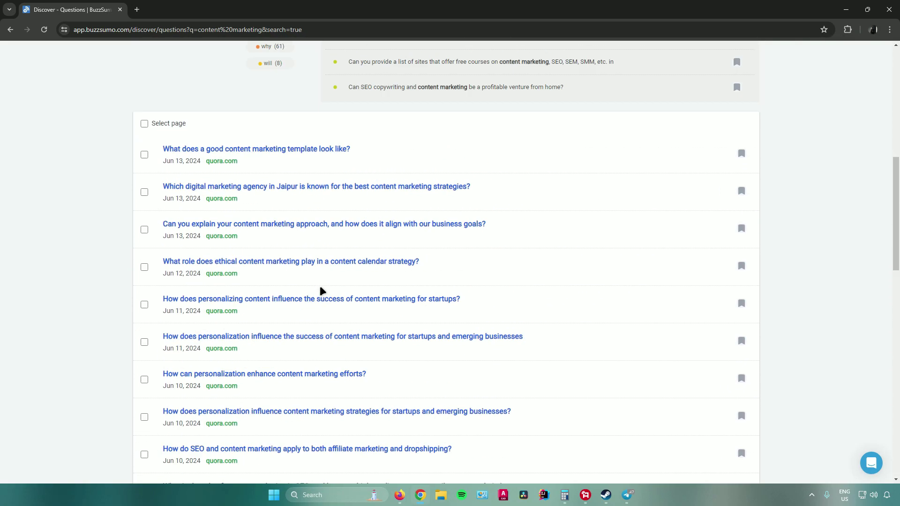
{"action": "scroll", "coordinate": [322, 291], "scroll_direction": "up", "scroll_amount": 4}
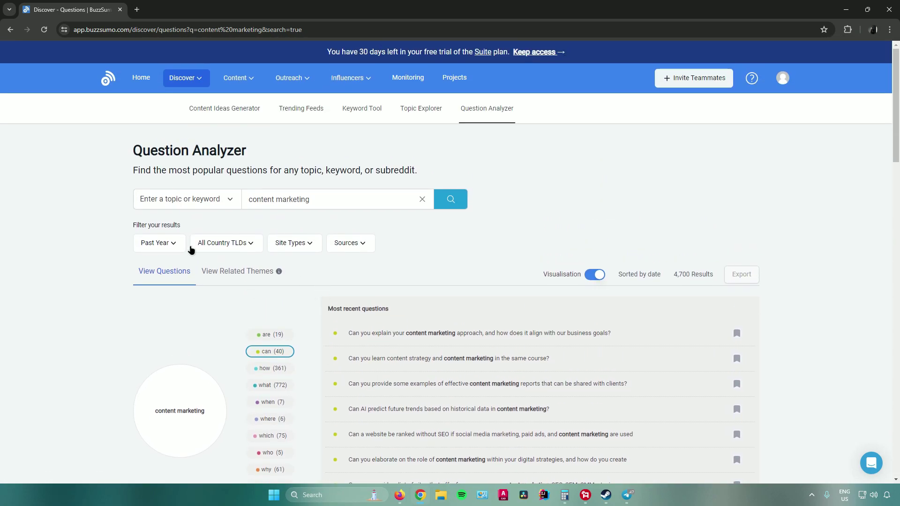
Inspect the date, country TLD, site type and source filter options of the Question Analyzer without changing them
{"action": "left_click", "coordinate": [173, 244]}
{"action": "left_click", "coordinate": [224, 243]}
{"action": "left_click", "coordinate": [264, 249]}
{"action": "left_click", "coordinate": [298, 243]}
{"action": "left_click", "coordinate": [299, 243]}
{"action": "left_click", "coordinate": [348, 244]}
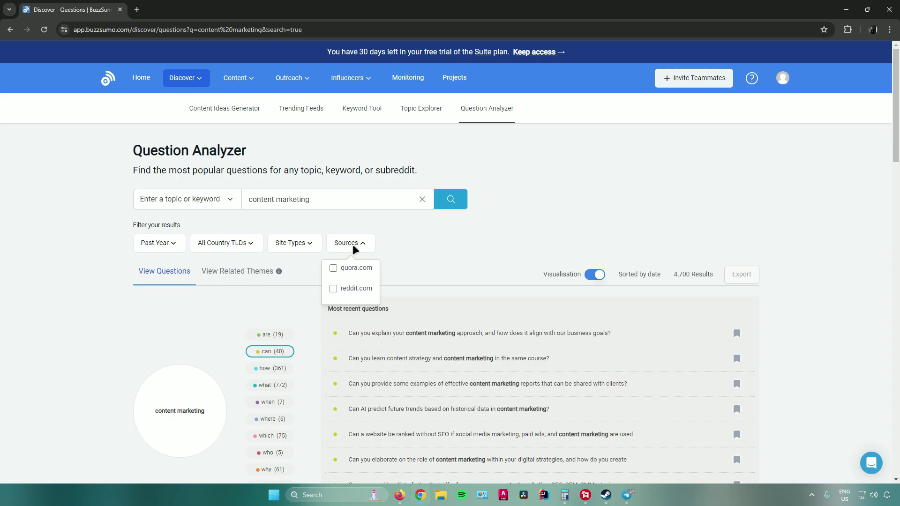
{"action": "left_click", "coordinate": [353, 244]}
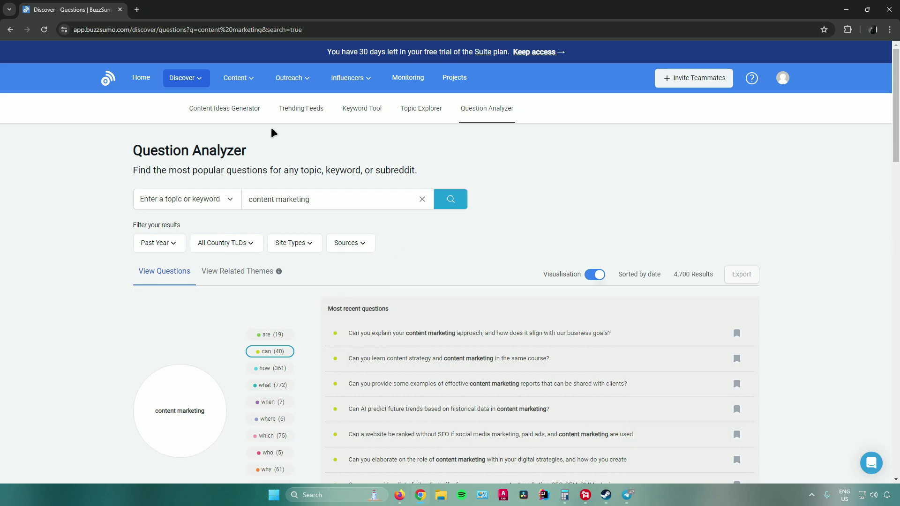
Open the Content Analyzer and look over its search field, filters and content research guide
{"action": "left_click", "coordinate": [242, 77]}
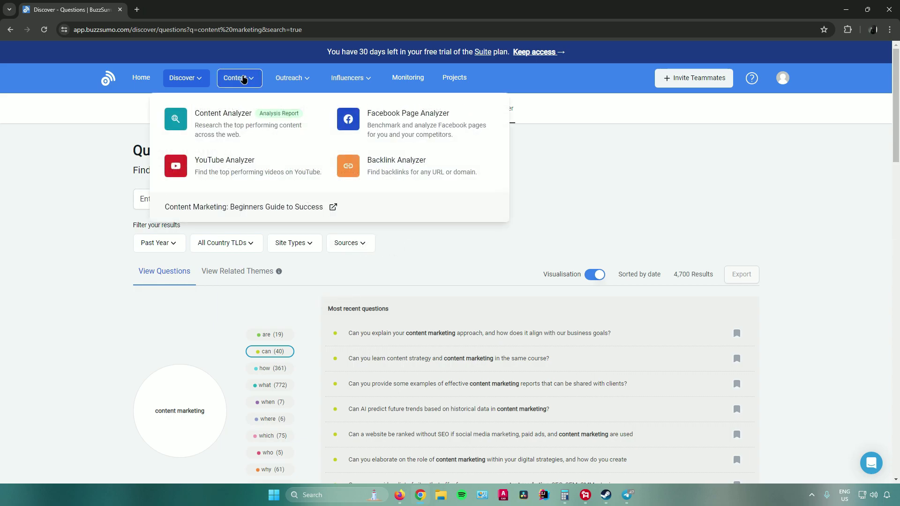
{"action": "left_click", "coordinate": [230, 123]}
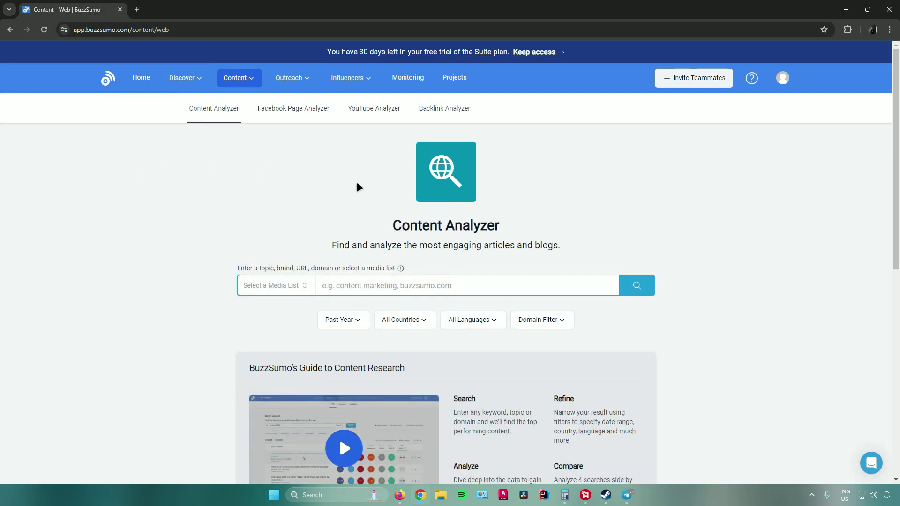
{"action": "scroll", "coordinate": [357, 185], "scroll_direction": "down", "scroll_amount": 2}
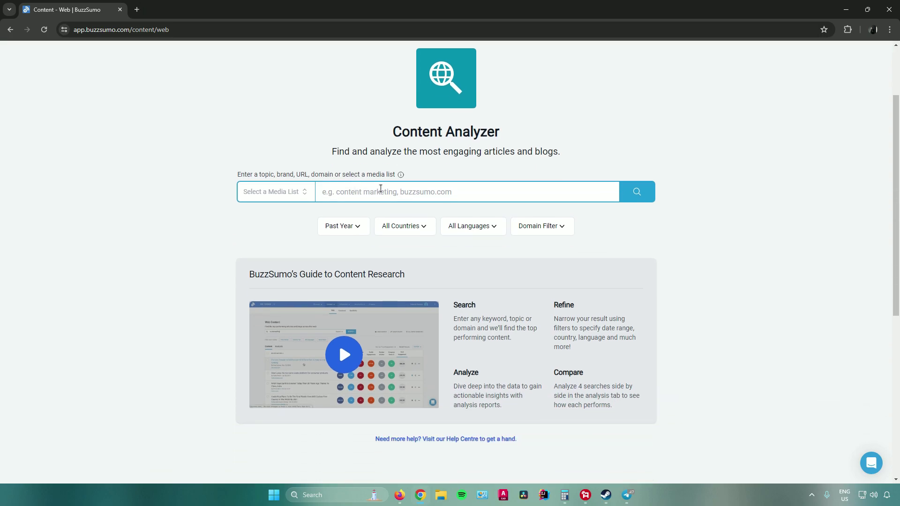
{"action": "scroll", "coordinate": [356, 185], "scroll_direction": "up", "scroll_amount": 1}
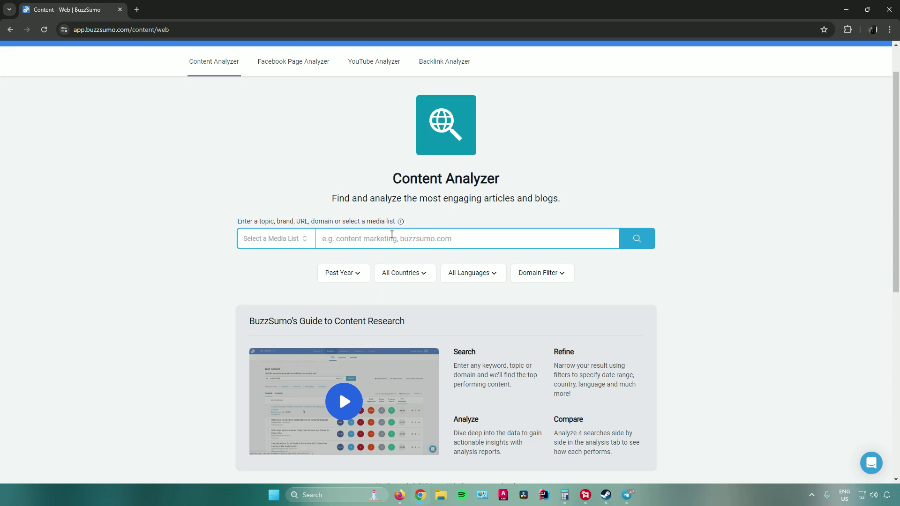
Search the Content Analyzer for buzzsumo.com and look over the engagement figures of the listed articles
{"action": "type", "text": "buzzs"}
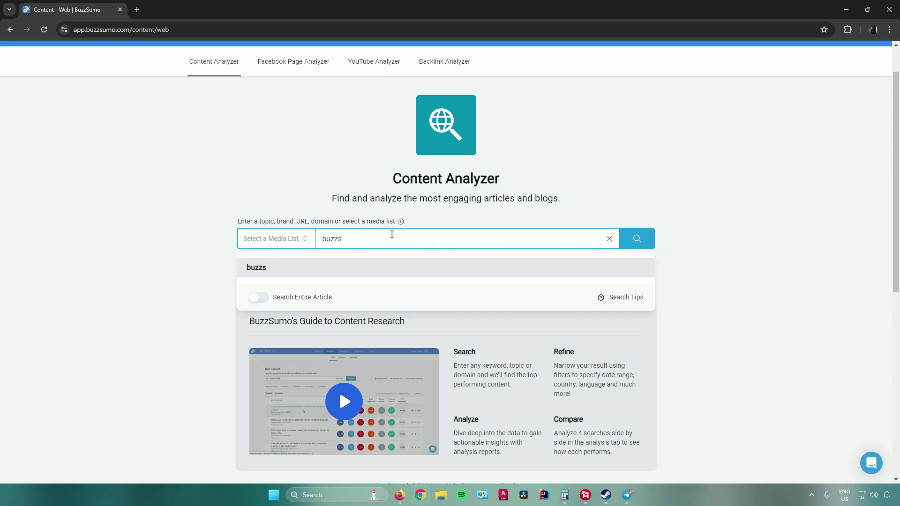
{"action": "type", "text": "umo"}
{"action": "left_click", "coordinate": [337, 297]}
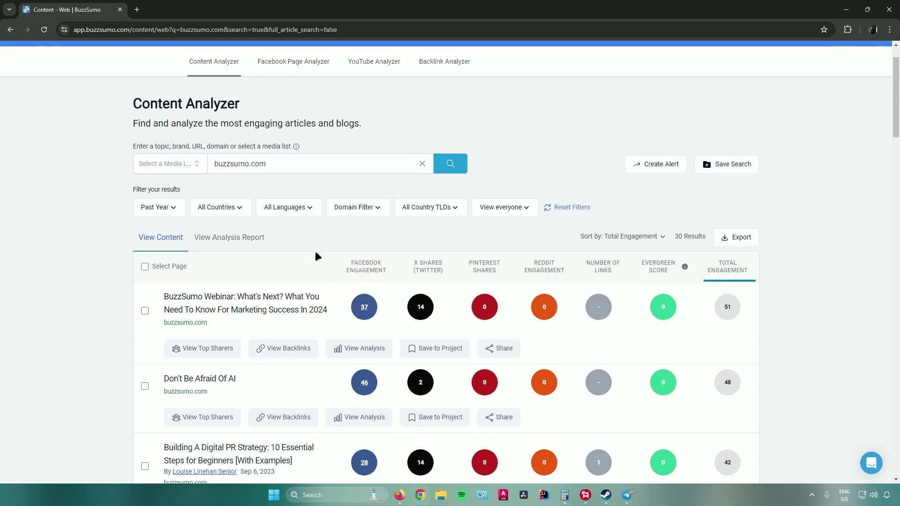
{"action": "scroll", "coordinate": [317, 255], "scroll_direction": "down", "scroll_amount": 2}
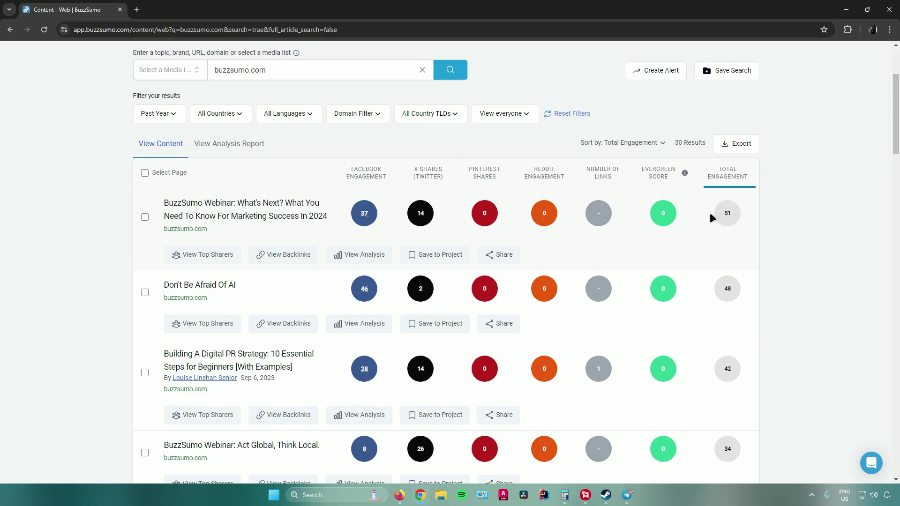
{"action": "scroll", "coordinate": [711, 215], "scroll_direction": "up", "scroll_amount": 3}
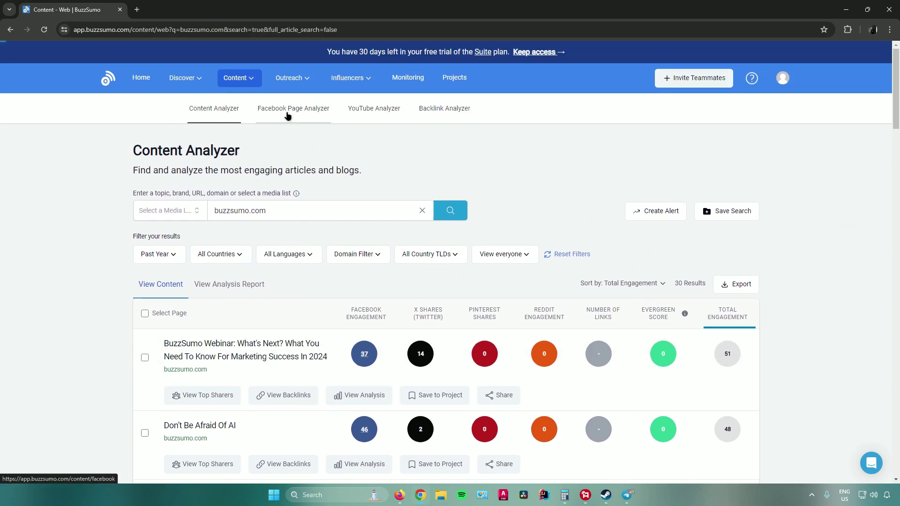
View the Facebook Page Analyzer, YouTube Analyzer and Backlink Analyzer pages in turn
{"action": "left_click", "coordinate": [288, 116]}
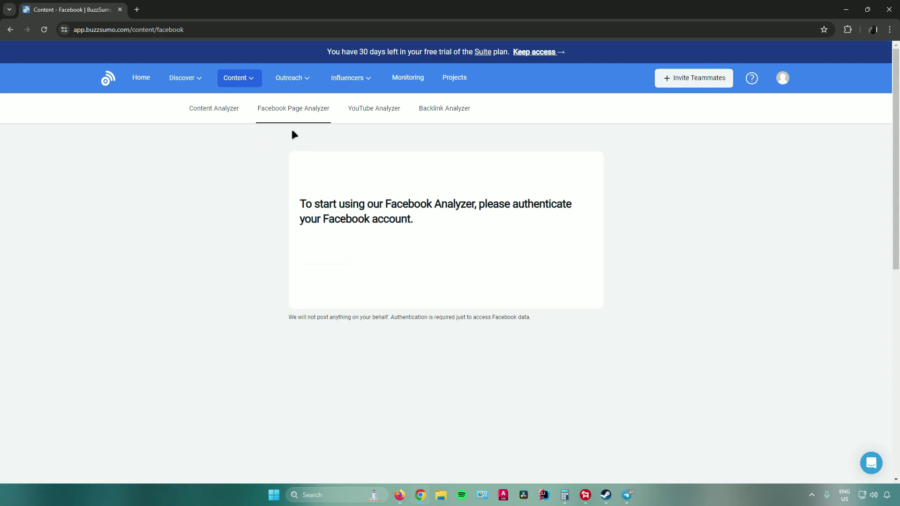
{"action": "left_click", "coordinate": [387, 115]}
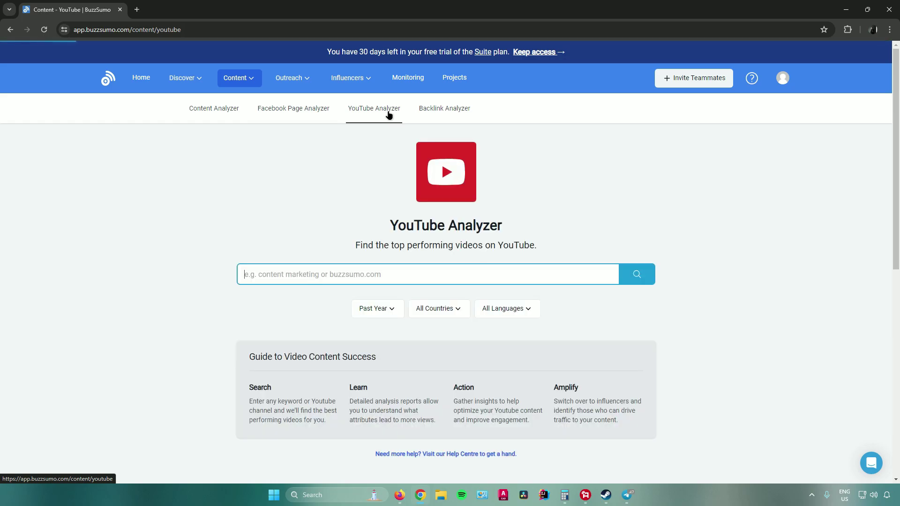
{"action": "left_click", "coordinate": [432, 114]}
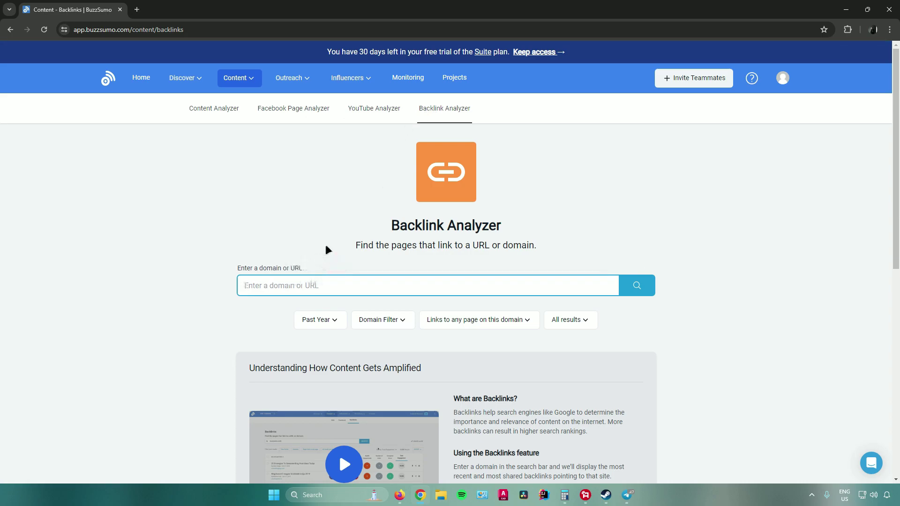
Look over the Outreach and Influencers tools and the alert types offered under Monitoring
{"action": "left_click", "coordinate": [289, 78]}
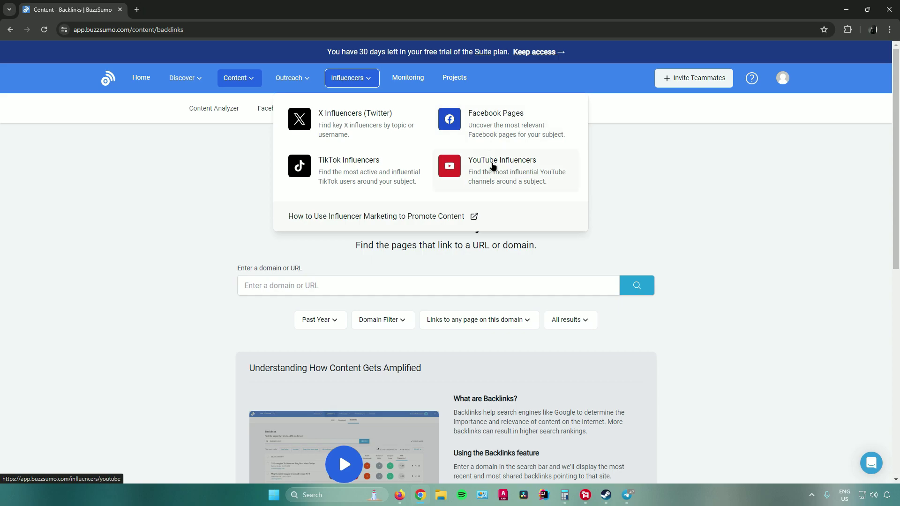
{"action": "left_click", "coordinate": [407, 77]}
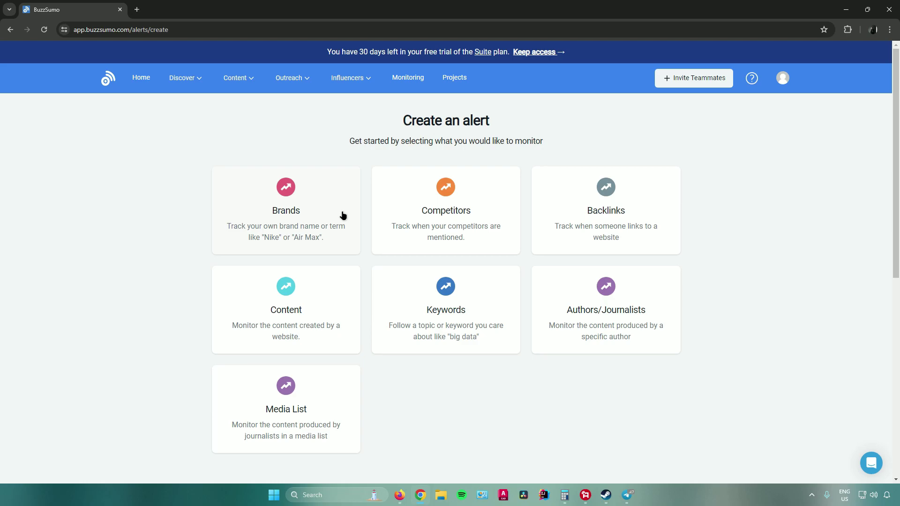
Create a first project named "Sample" and make it private
{"action": "left_click", "coordinate": [458, 78]}
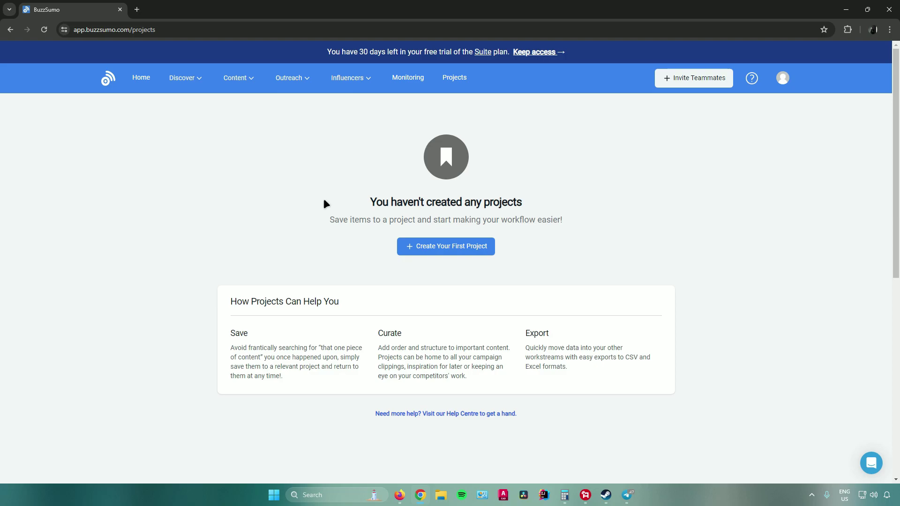
{"action": "left_click", "coordinate": [402, 242]}
{"action": "left_click", "coordinate": [571, 209]}
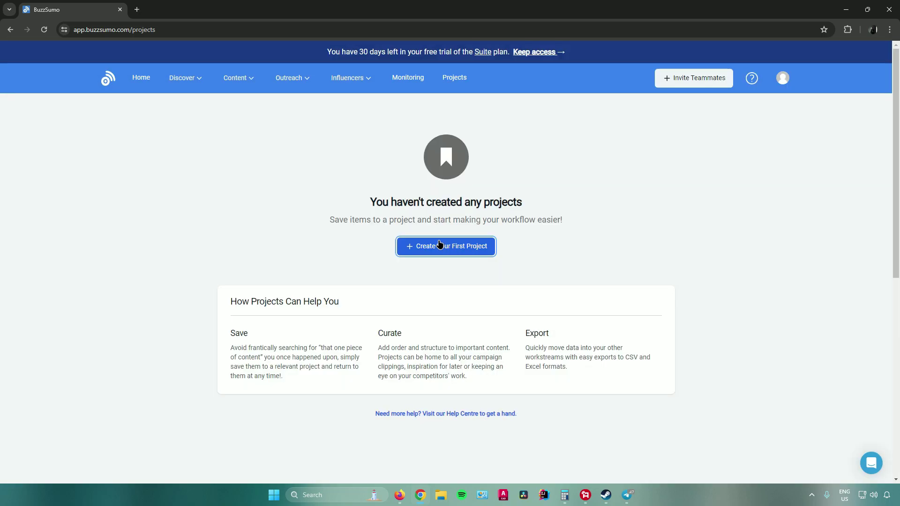
{"action": "left_click", "coordinate": [443, 246]}
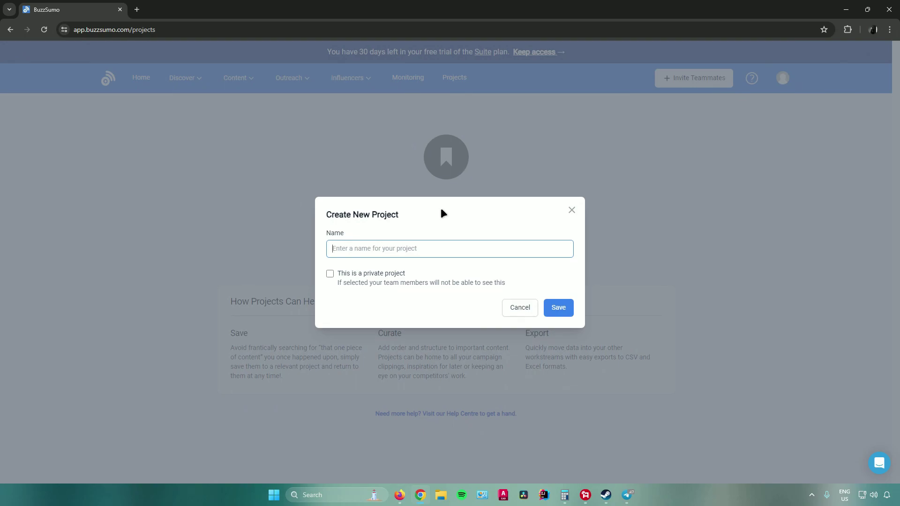
{"action": "type", "text": "Sample"}
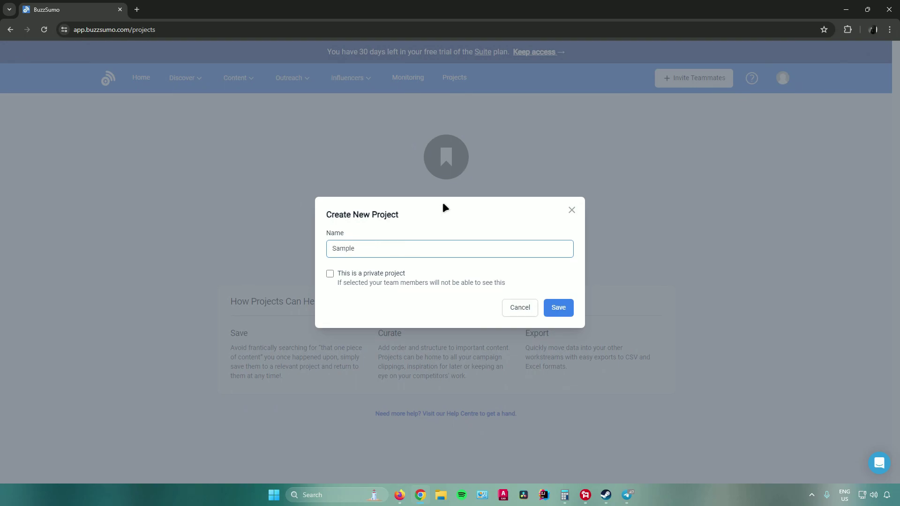
{"action": "left_click", "coordinate": [330, 275]}
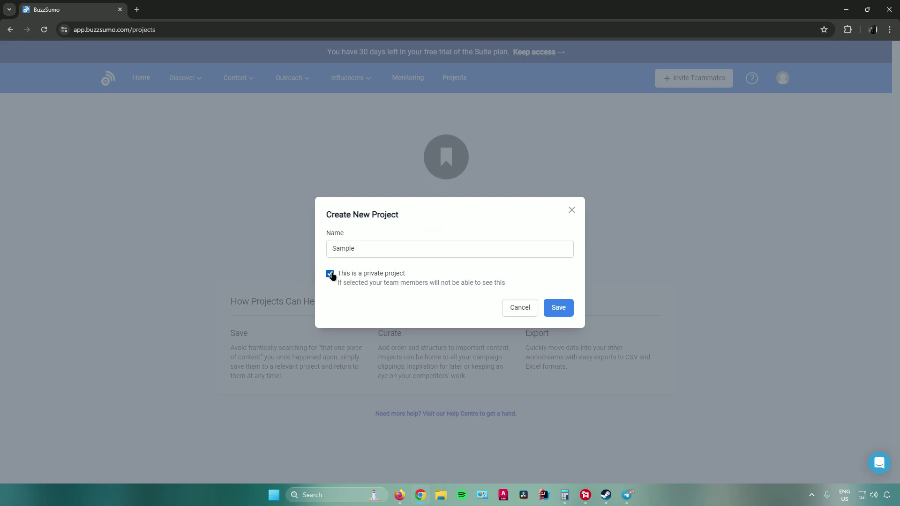
{"action": "left_click", "coordinate": [553, 306]}
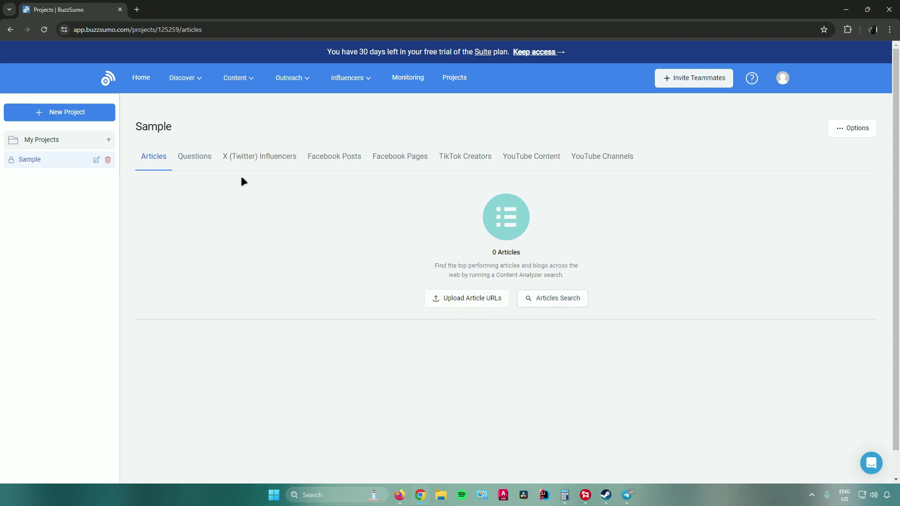
Look through the Sample project's sections from Questions to YouTube Channels and return to Articles
{"action": "left_click", "coordinate": [200, 156]}
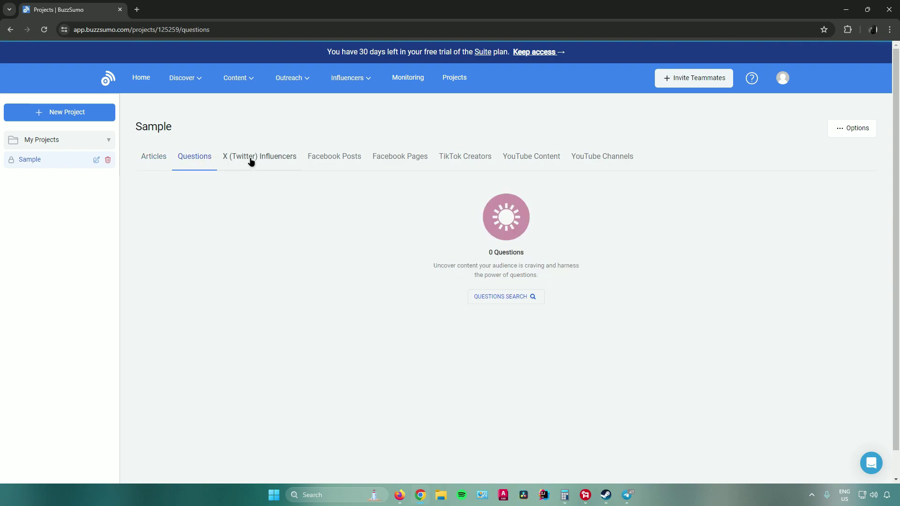
{"action": "left_click", "coordinate": [504, 299]}
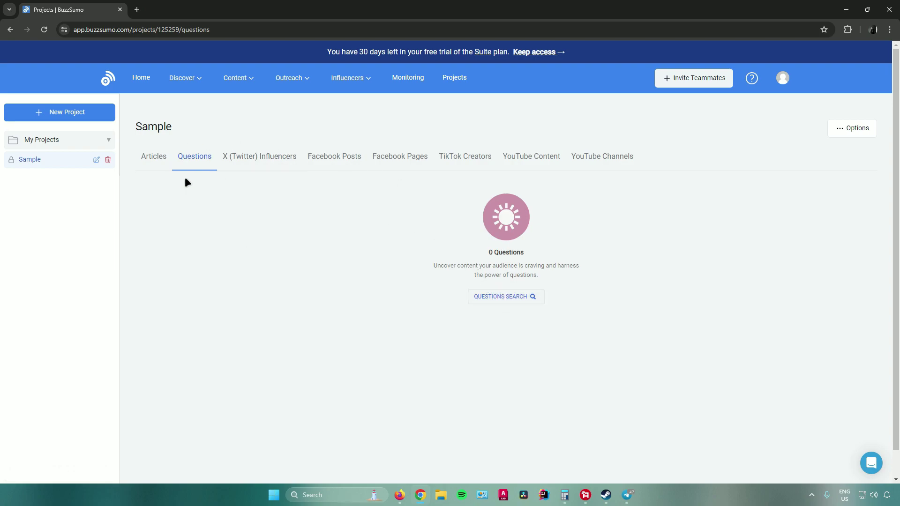
{"action": "left_click", "coordinate": [253, 157]}
{"action": "left_click", "coordinate": [331, 158]}
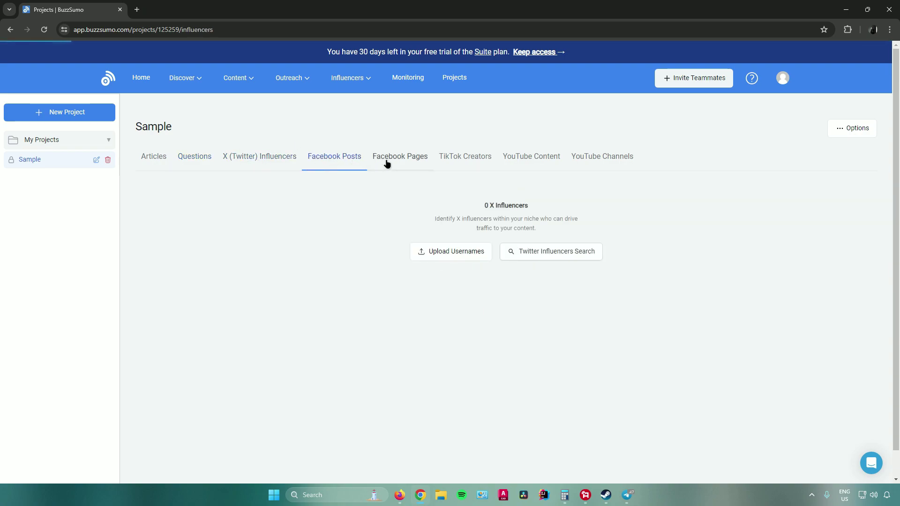
{"action": "left_click", "coordinate": [404, 164]}
{"action": "left_click", "coordinate": [456, 158]}
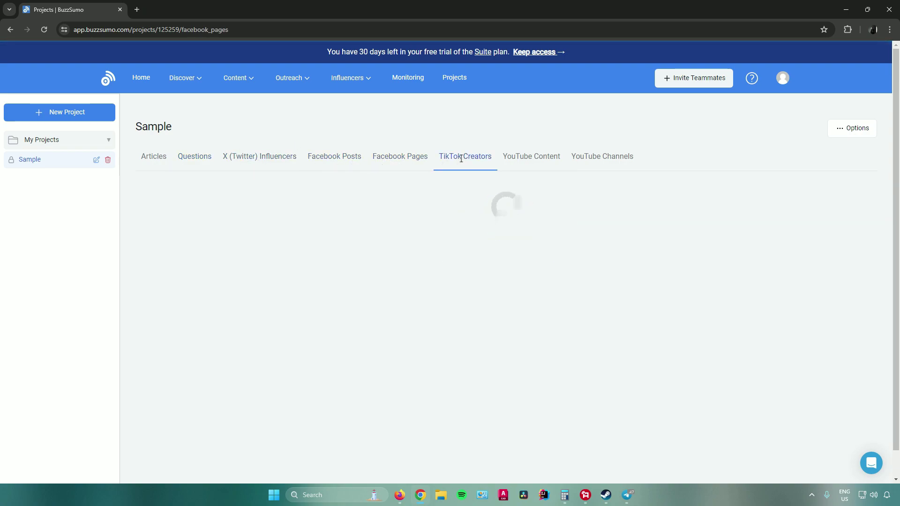
{"action": "left_click", "coordinate": [527, 156]}
{"action": "left_click", "coordinate": [591, 156]}
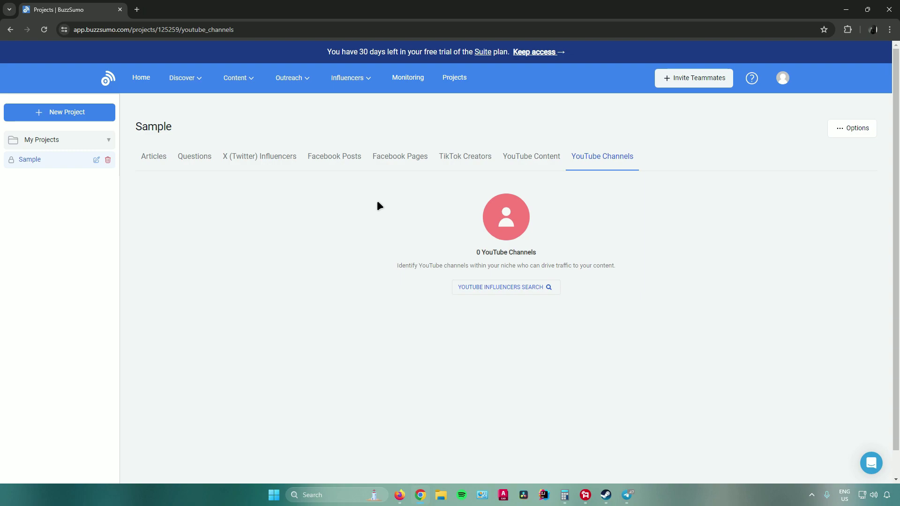
{"action": "left_click", "coordinate": [165, 158]}
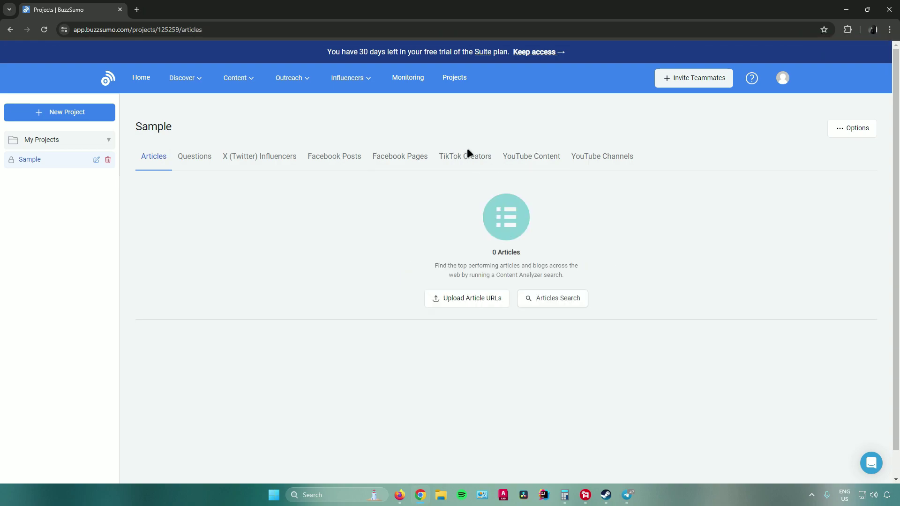
Inspect the access level options for inviting teammates and close the invitation without sending it
{"action": "left_click", "coordinate": [706, 76]}
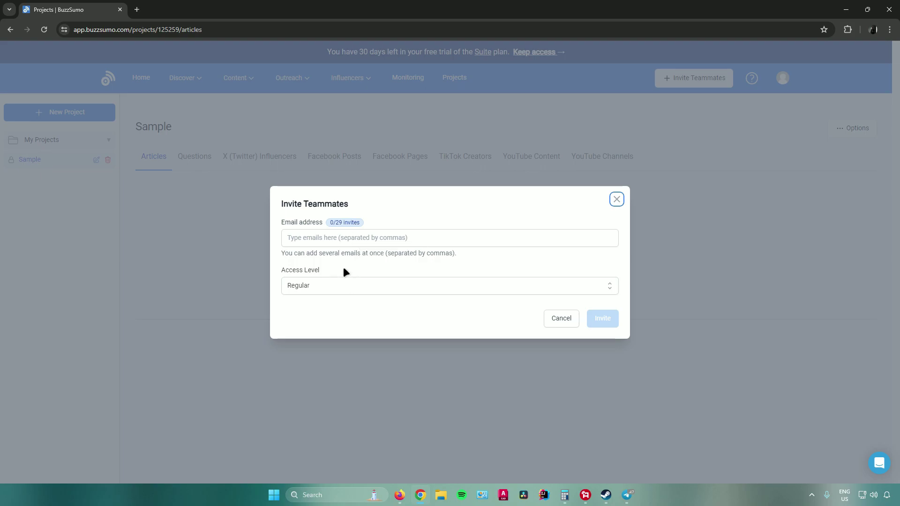
{"action": "left_click", "coordinate": [344, 285]}
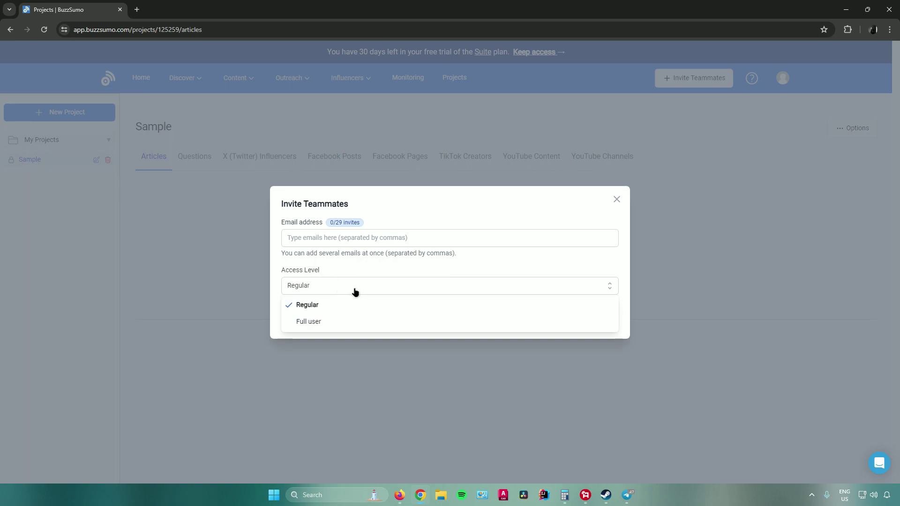
{"action": "left_click", "coordinate": [616, 199]}
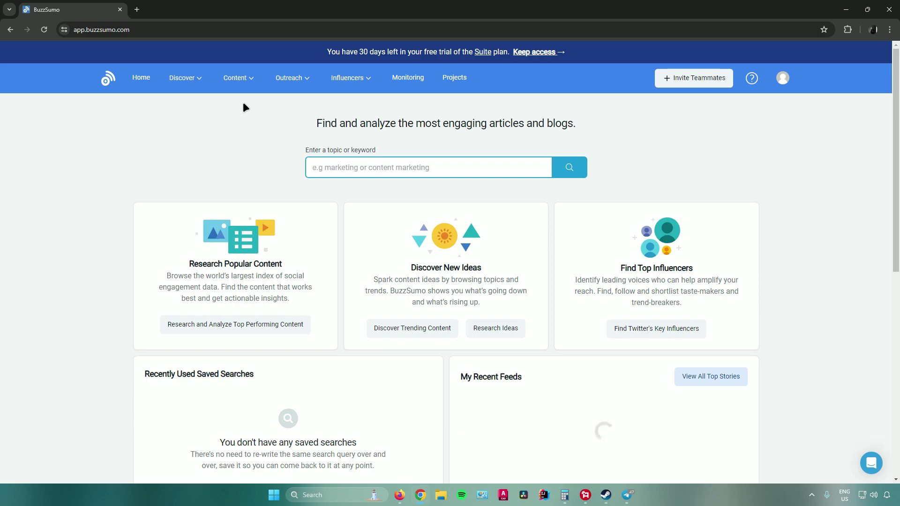
Look over the home page's research tools, saved searches and recent feeds
{"action": "scroll", "coordinate": [435, 241], "scroll_direction": "down", "scroll_amount": 4}
{"action": "scroll", "coordinate": [435, 241], "scroll_direction": "up", "scroll_amount": 4}
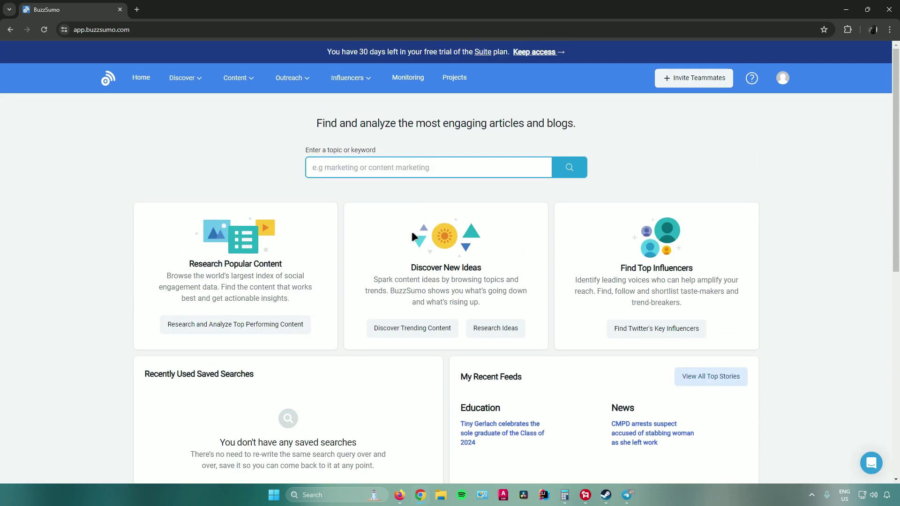